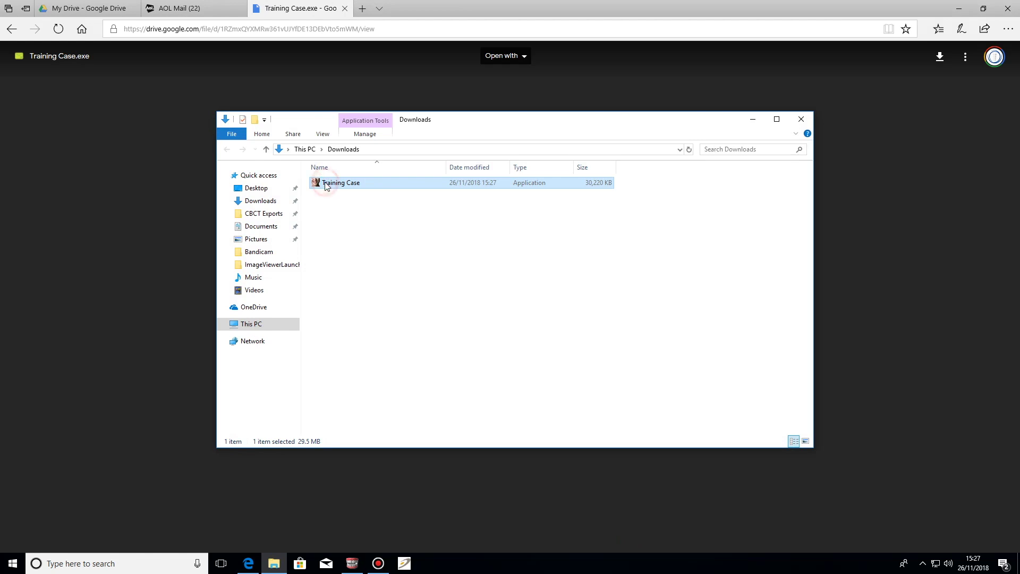
Step: Move the Training Case file from Downloads to the desktop and launch it from there
{"action": "left_click_drag", "start_coordinate": [301, 195], "coordinate": [250, 188]}
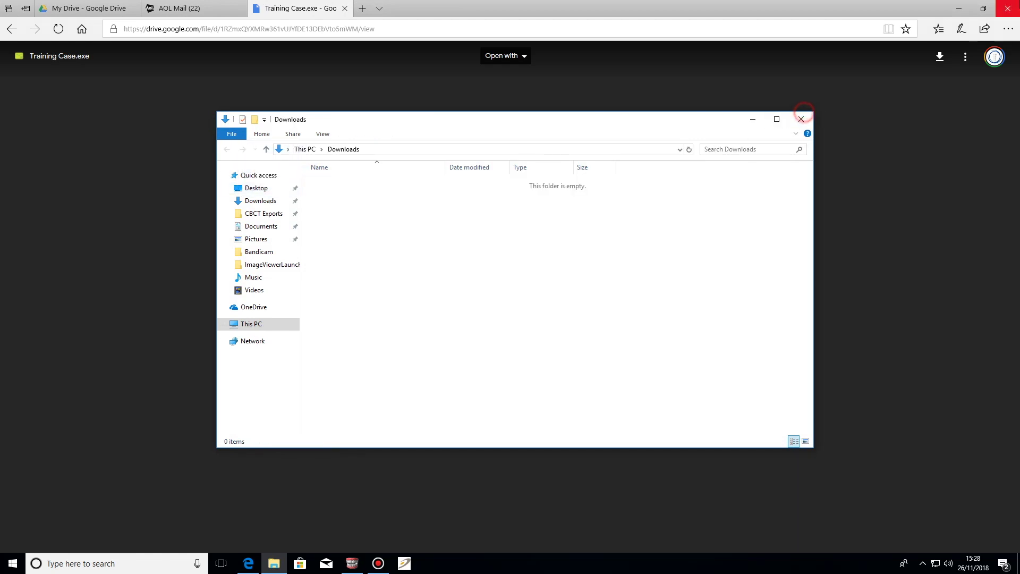
{"action": "left_click", "coordinate": [802, 120]}
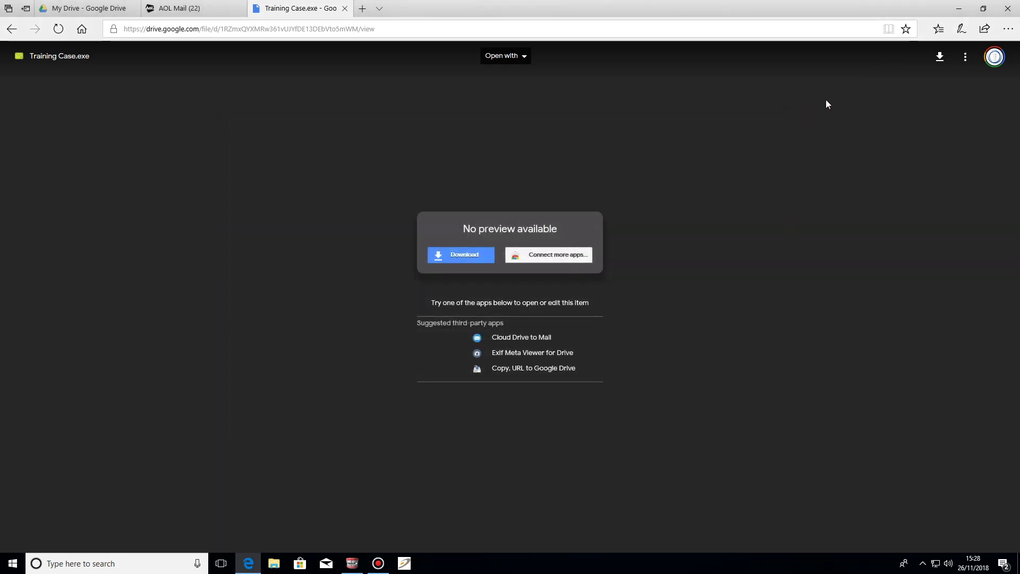
{"action": "left_click", "coordinate": [959, 8]}
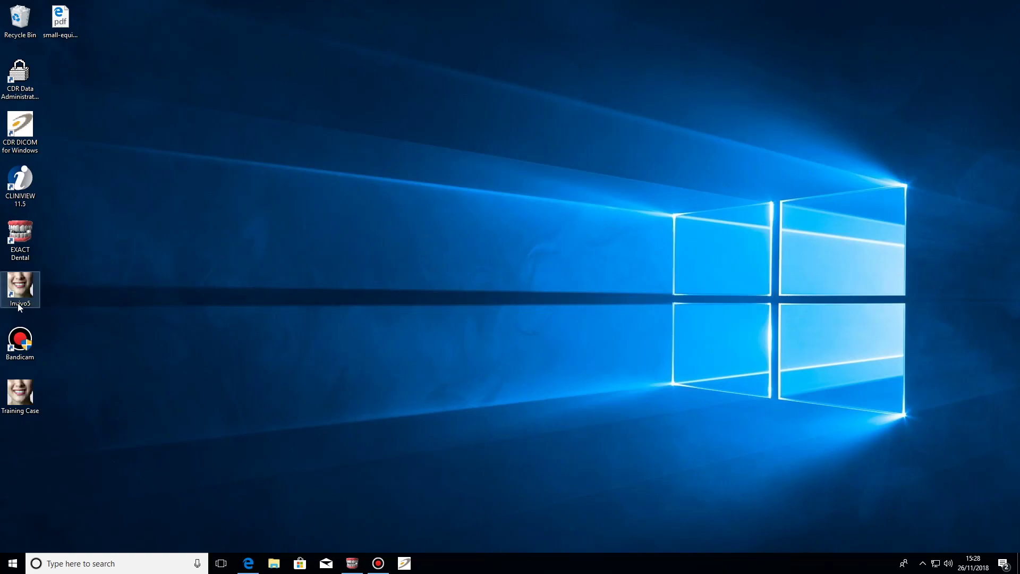
{"action": "left_click_drag", "start_coordinate": [19, 393], "coordinate": [362, 235]}
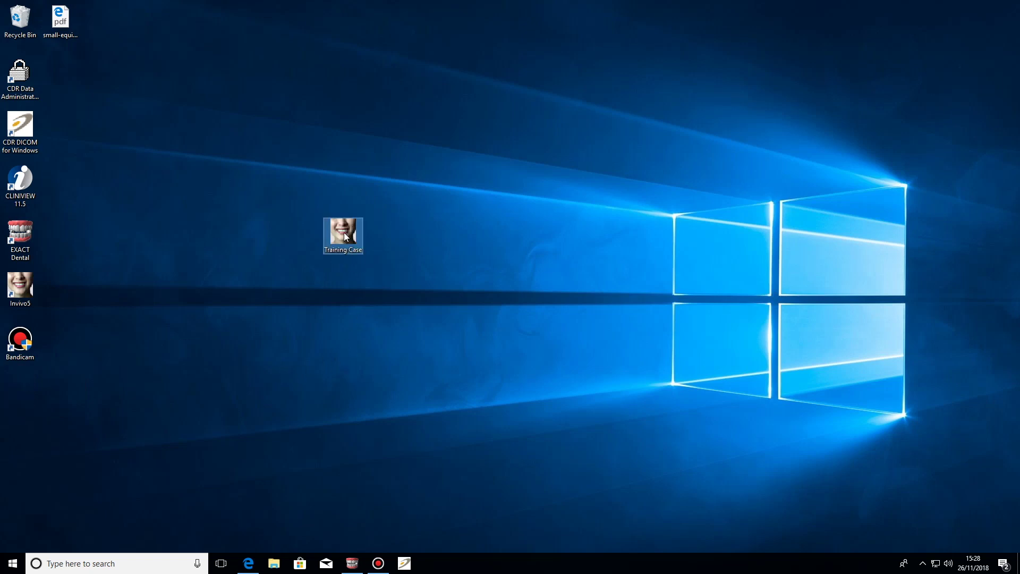
{"action": "double_click", "coordinate": [343, 232]}
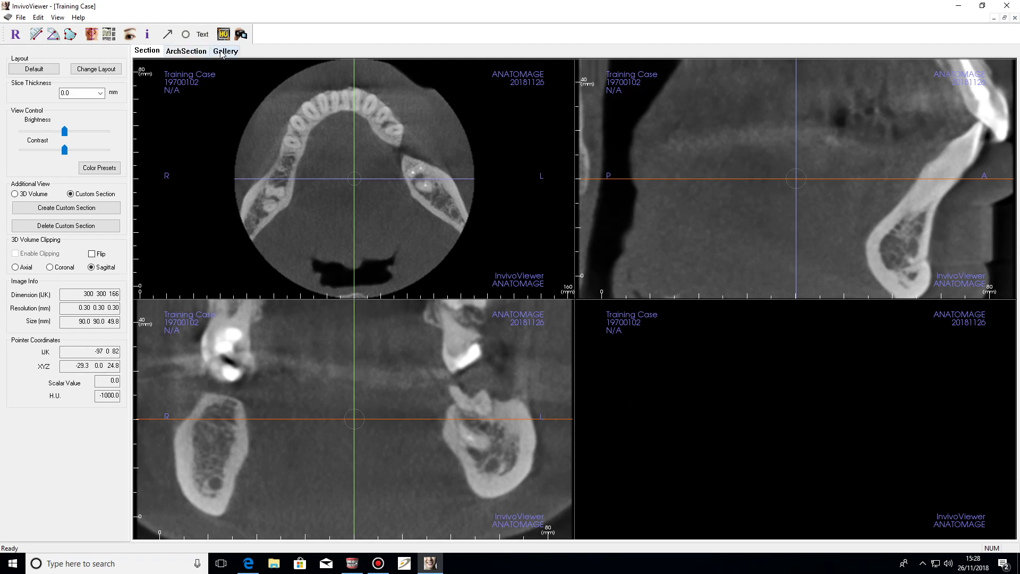
Step: Look through the ArchSection and Gallery views, and return to the Section view
{"action": "left_click", "coordinate": [187, 51]}
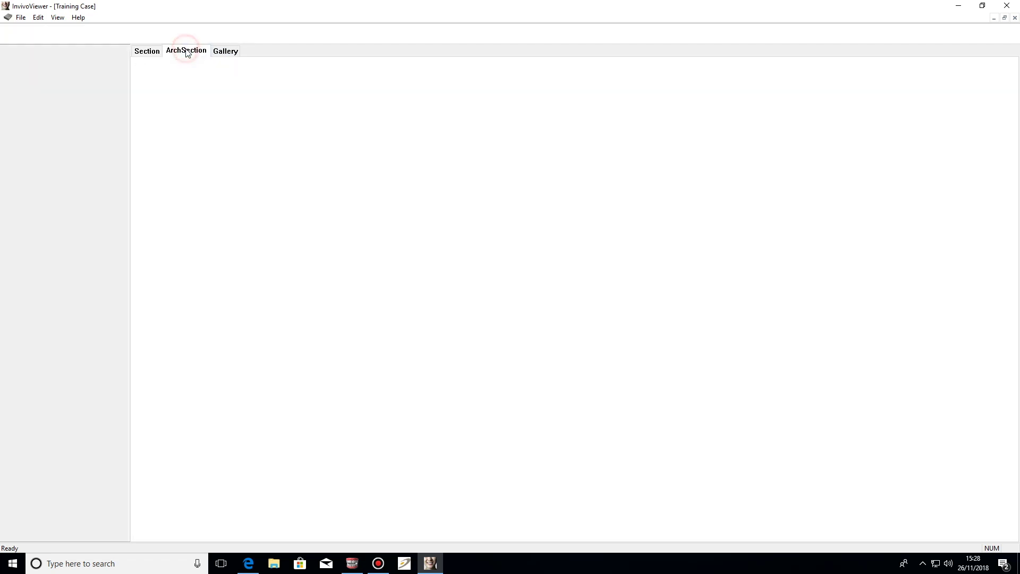
{"action": "left_click", "coordinate": [230, 54]}
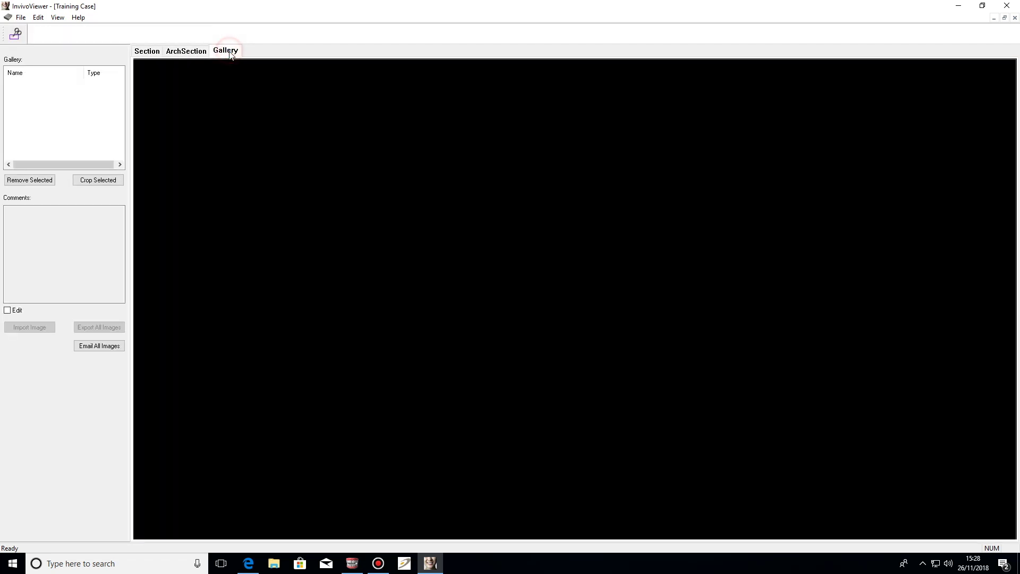
{"action": "left_click", "coordinate": [147, 52]}
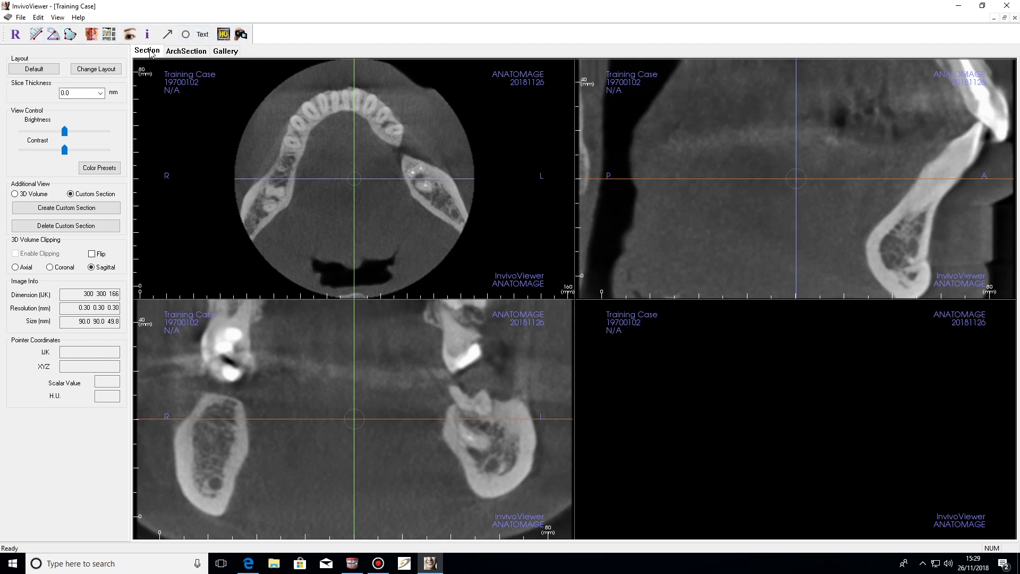
Step: Try a thicker slice thickness for the section views and set it back to 0.0 mm
{"action": "left_click", "coordinate": [101, 95]}
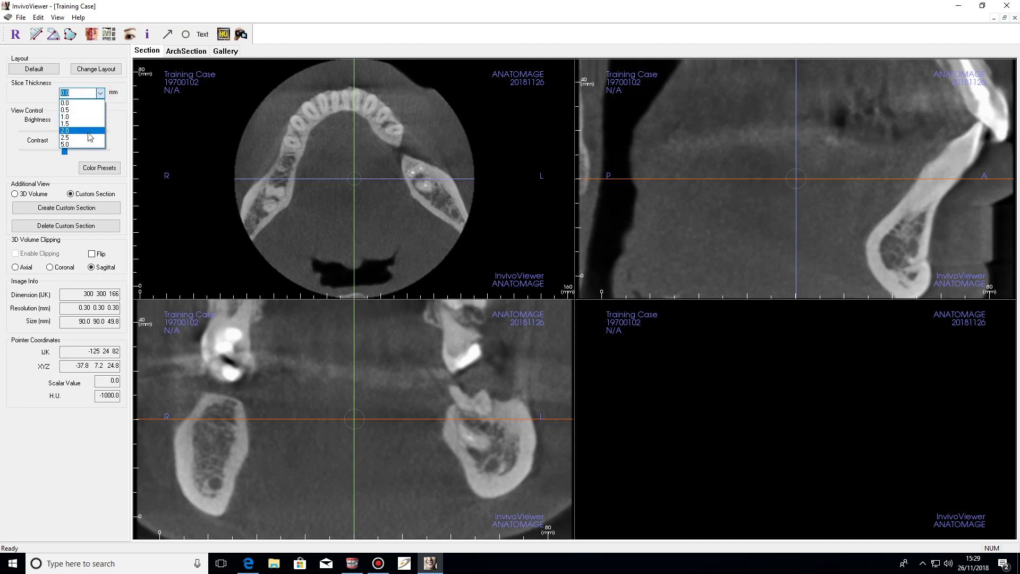
{"action": "left_click", "coordinate": [88, 134]}
{"action": "left_click", "coordinate": [99, 93]}
{"action": "left_click", "coordinate": [88, 103]}
Step: Lower the brightness and raise the contrast slightly, and cycle the section views through the color presets back to grayscale
{"action": "left_click_drag", "start_coordinate": [65, 131], "coordinate": [80, 150]}
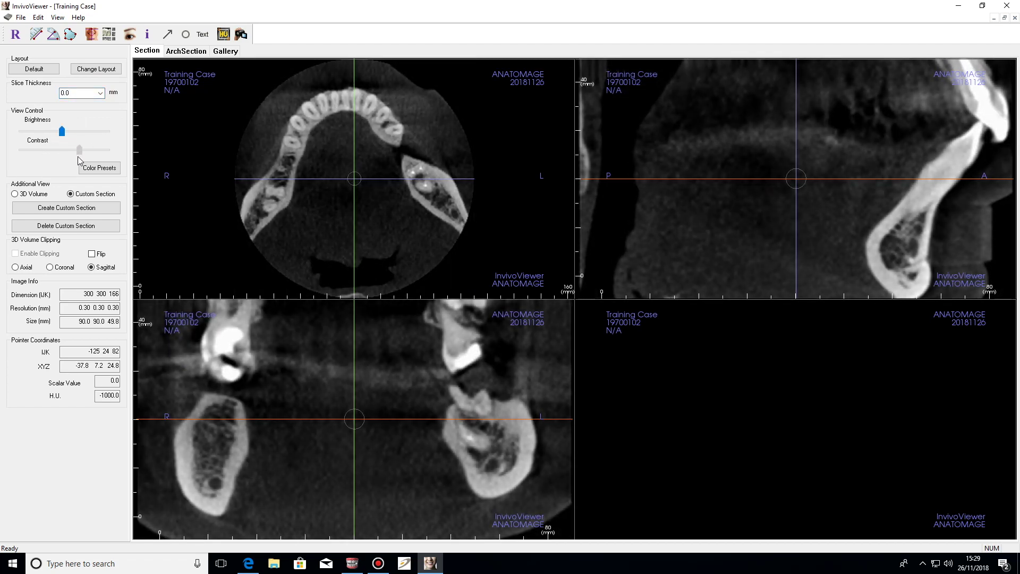
{"action": "left_click", "coordinate": [92, 169]}
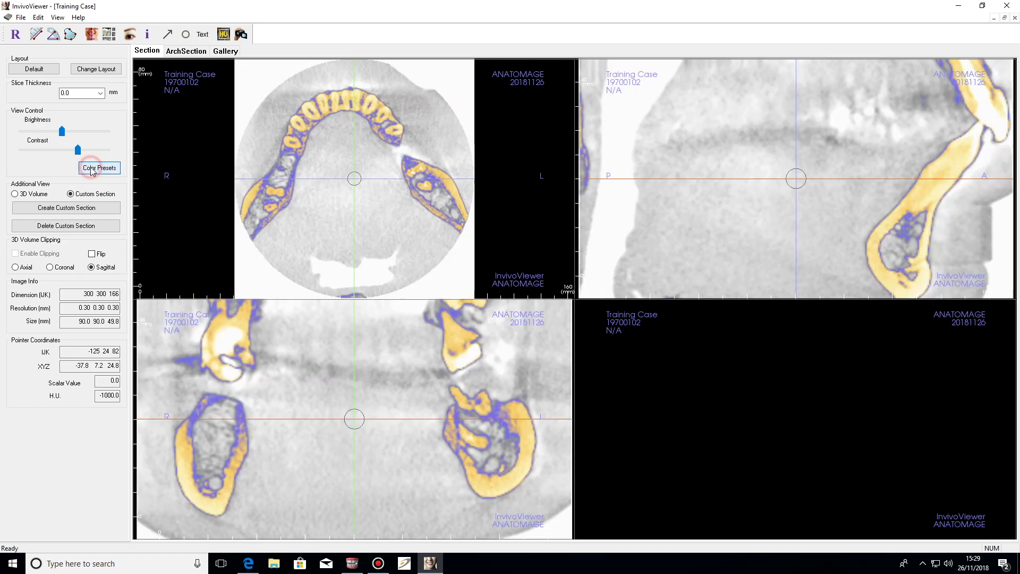
{"action": "left_click", "coordinate": [91, 169]}
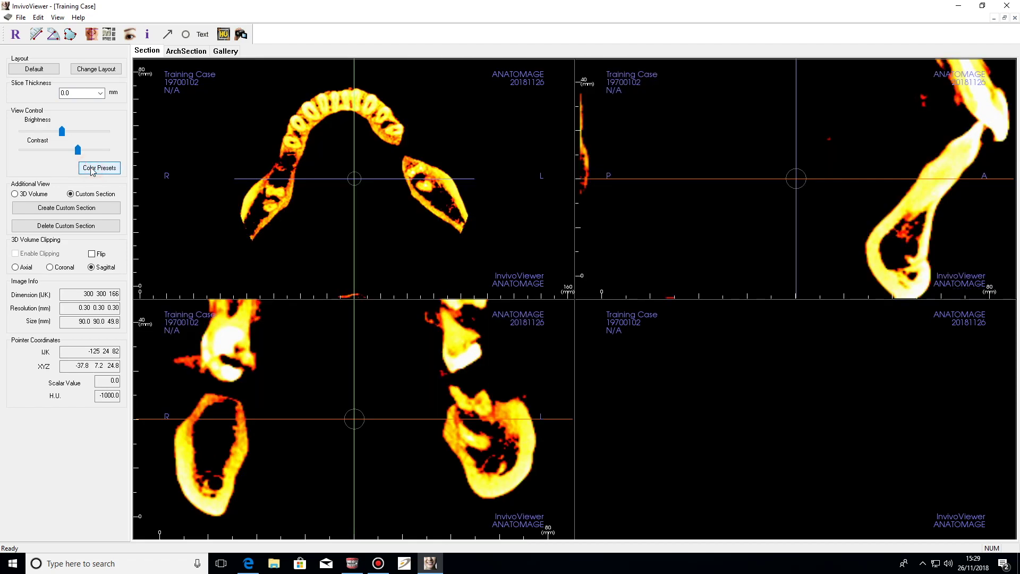
{"action": "left_click", "coordinate": [91, 169]}
{"action": "left_click", "coordinate": [91, 169]}
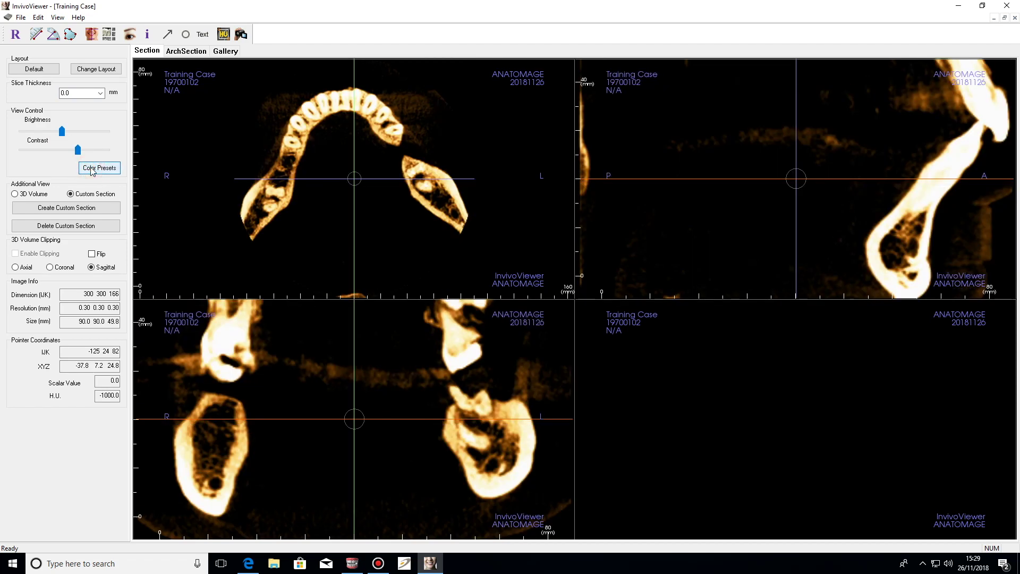
{"action": "left_click", "coordinate": [92, 169]}
{"action": "left_click_drag", "start_coordinate": [77, 150], "coordinate": [69, 155]}
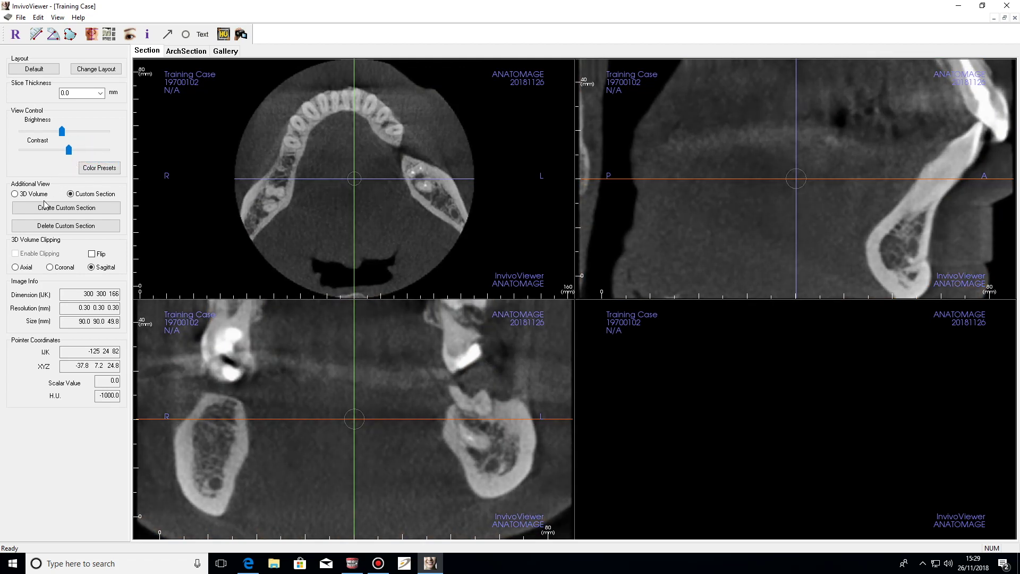
Step: Show the 3D volume as the additional view and rotate the jaw model to inspect it from several angles
{"action": "left_click", "coordinate": [14, 194]}
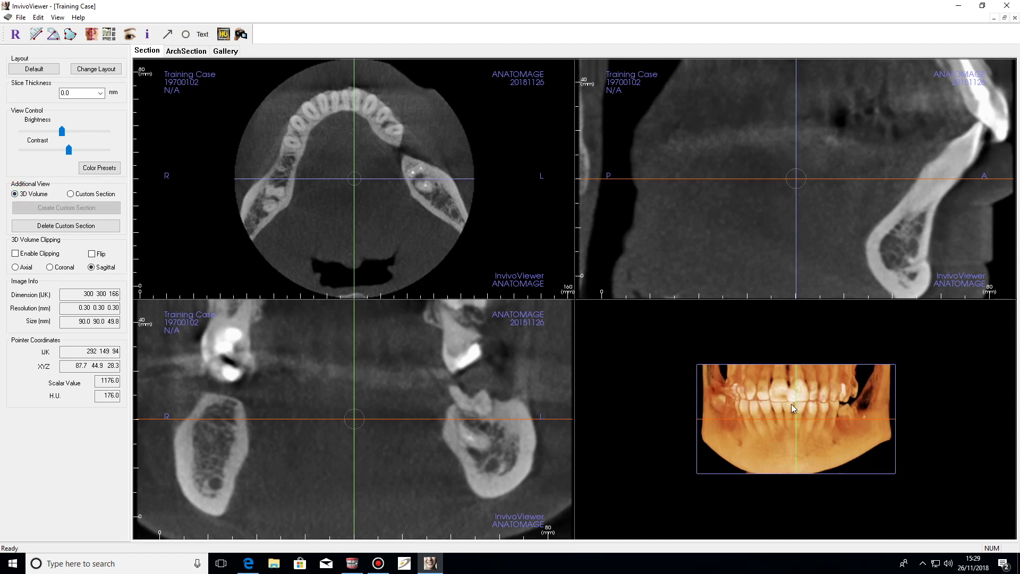
{"action": "left_click_drag", "start_coordinate": [750, 394], "coordinate": [710, 373]}
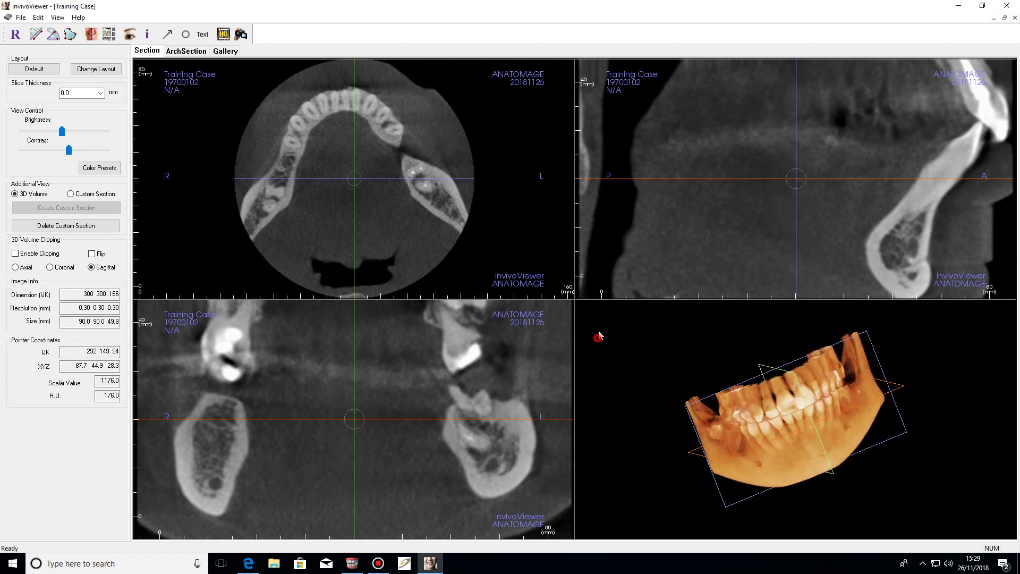
{"action": "left_click_drag", "start_coordinate": [599, 339], "coordinate": [637, 305]}
{"action": "left_click_drag", "start_coordinate": [955, 519], "coordinate": [799, 417]}
{"action": "left_click_drag", "start_coordinate": [715, 456], "coordinate": [933, 423]}
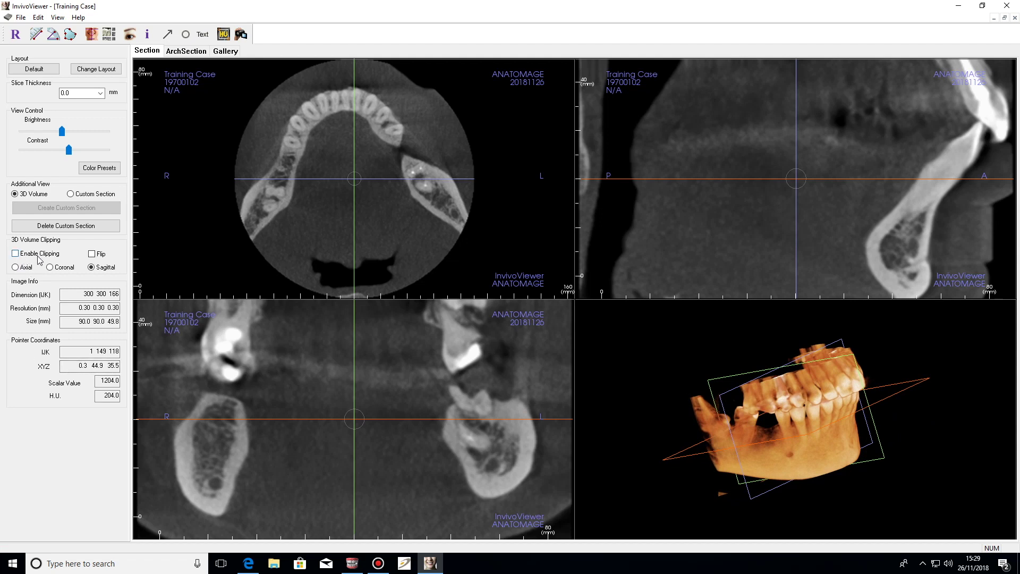
Step: Clip the 3D volume along a sagittal plane shifted toward the patient's left, and flip the clipped side
{"action": "left_click", "coordinate": [16, 253]}
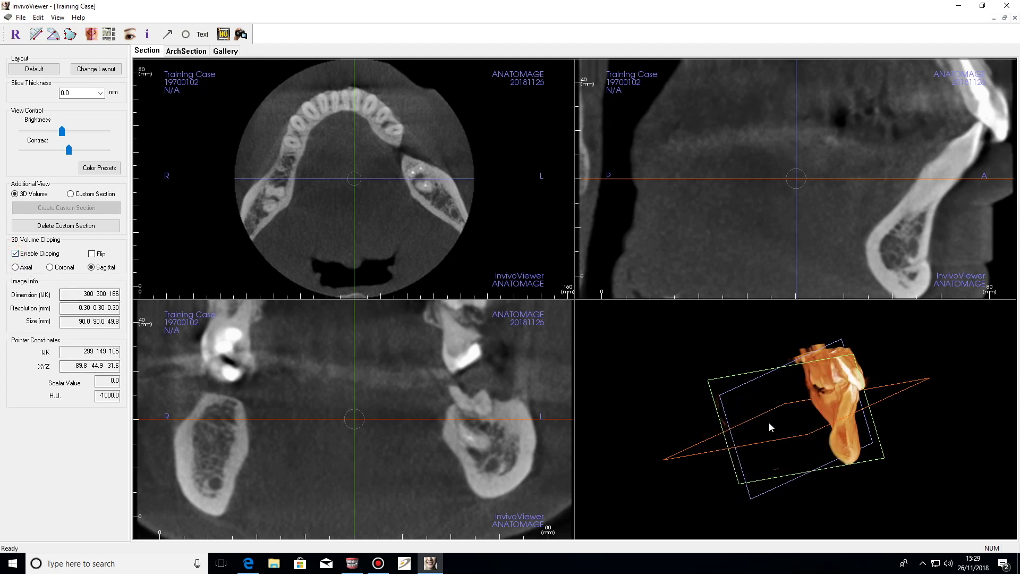
{"action": "left_click_drag", "start_coordinate": [834, 430], "coordinate": [659, 451]}
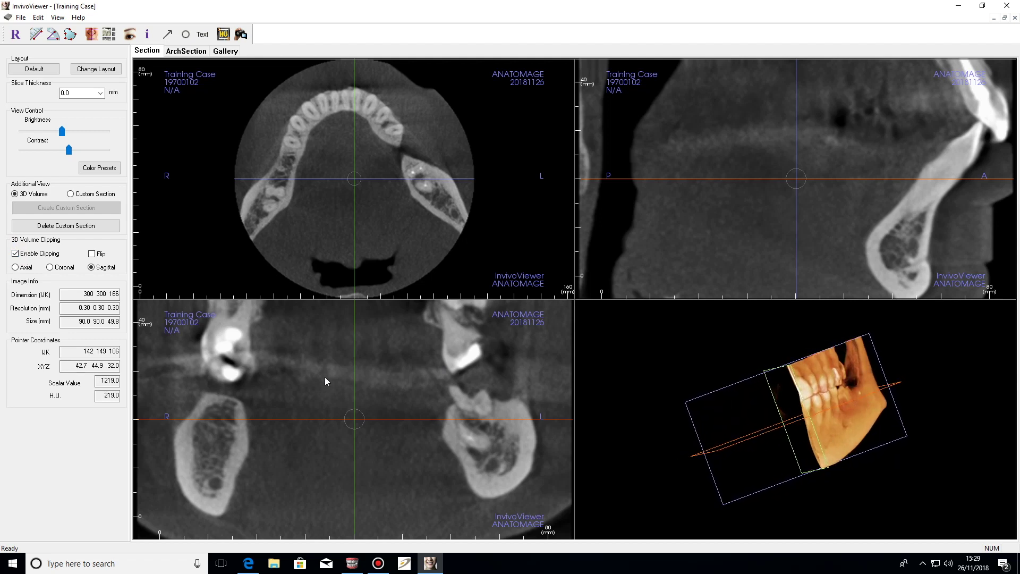
{"action": "left_click_drag", "start_coordinate": [351, 365], "coordinate": [432, 369]}
{"action": "left_click_drag", "start_coordinate": [657, 386], "coordinate": [700, 365]}
{"action": "left_click", "coordinate": [92, 254]}
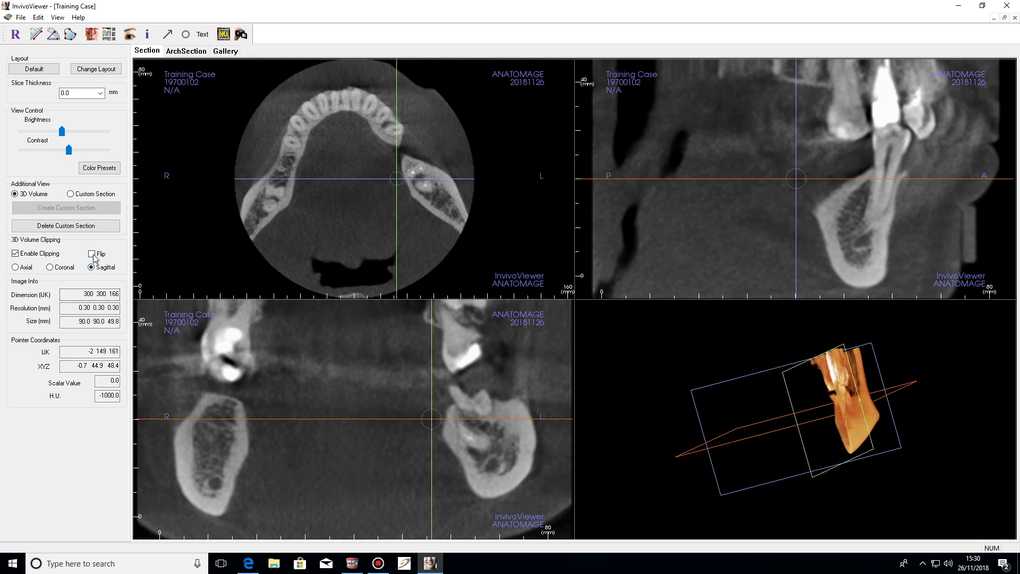
{"action": "left_click_drag", "start_coordinate": [942, 419], "coordinate": [630, 422]}
Step: Switch the volume clipping to coronal, move the coronal plane toward the front teeth and turn the flip off
{"action": "left_click", "coordinate": [52, 267]}
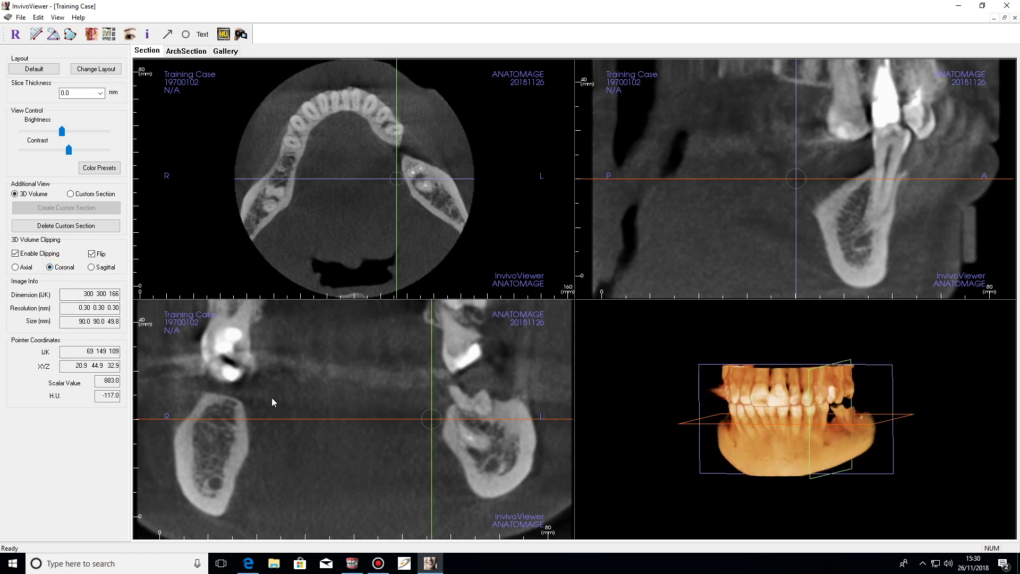
{"action": "left_click", "coordinate": [374, 176]}
{"action": "mouse_move", "coordinate": [374, 177]}
{"action": "left_mouse_down"}
{"action": "mouse_move", "coordinate": [397, 107]}
{"action": "mouse_move", "coordinate": [383, 129]}
{"action": "left_mouse_up"}
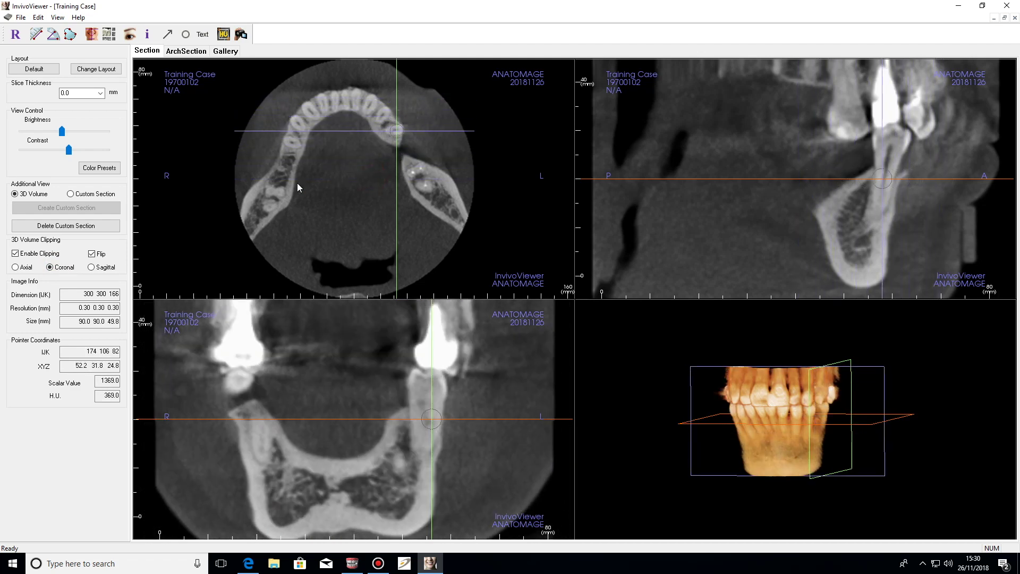
{"action": "left_click", "coordinate": [92, 254]}
{"action": "mouse_move", "coordinate": [334, 128]}
{"action": "left_mouse_down"}
{"action": "mouse_move", "coordinate": [332, 153]}
{"action": "mouse_move", "coordinate": [341, 103]}
{"action": "mouse_move", "coordinate": [329, 136]}
{"action": "left_mouse_up"}
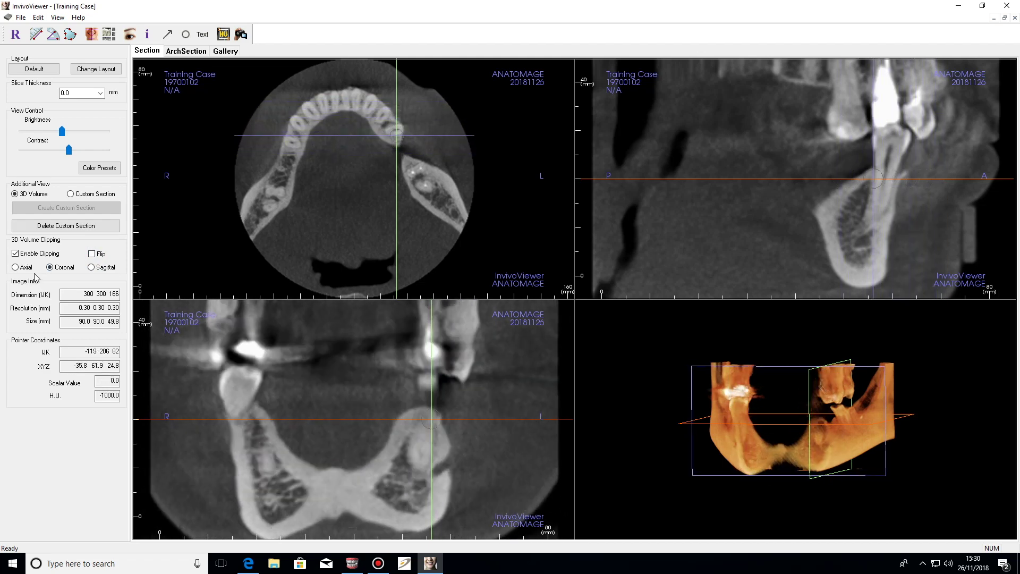
Step: Switch the volume clipping to axial and lower the axial plane into the lower jaw, viewing the cut from different angles
{"action": "left_click", "coordinate": [15, 266]}
{"action": "left_click_drag", "start_coordinate": [801, 494], "coordinate": [787, 346]}
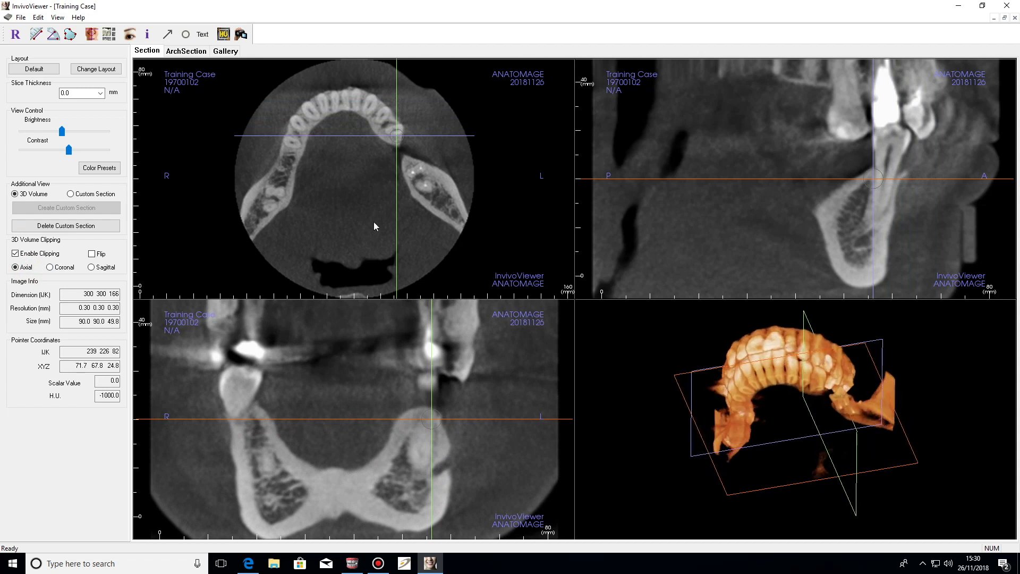
{"action": "mouse_move", "coordinate": [306, 419]}
{"action": "left_mouse_down"}
{"action": "mouse_move", "coordinate": [314, 393]}
{"action": "mouse_move", "coordinate": [304, 470]}
{"action": "left_mouse_up"}
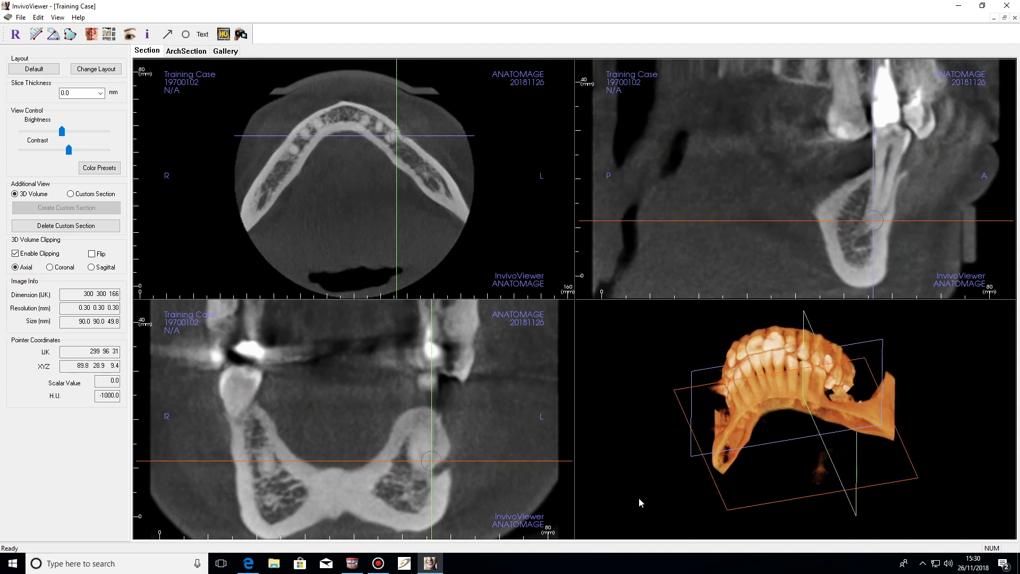
{"action": "left_click_drag", "start_coordinate": [807, 463], "coordinate": [806, 441]}
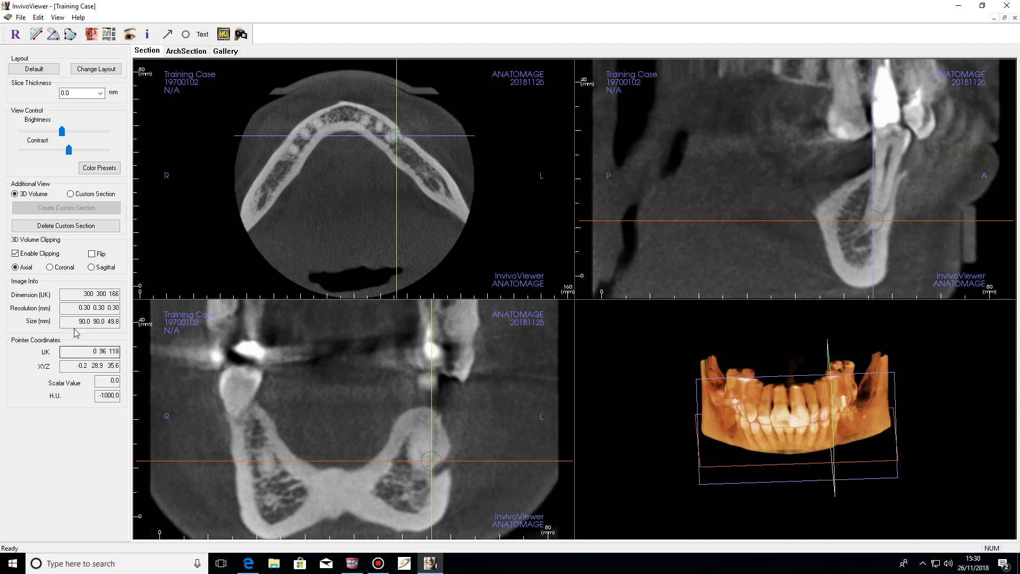
Step: Disable the volume clipping and rotate the whole jaw model back to a front view
{"action": "left_click", "coordinate": [15, 254]}
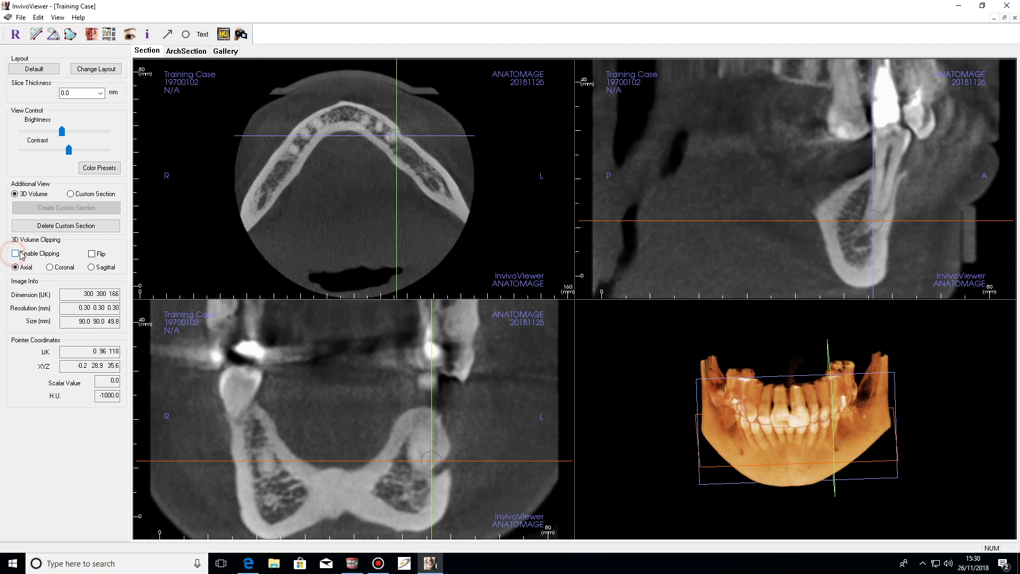
{"action": "left_click_drag", "start_coordinate": [672, 424], "coordinate": [817, 379]}
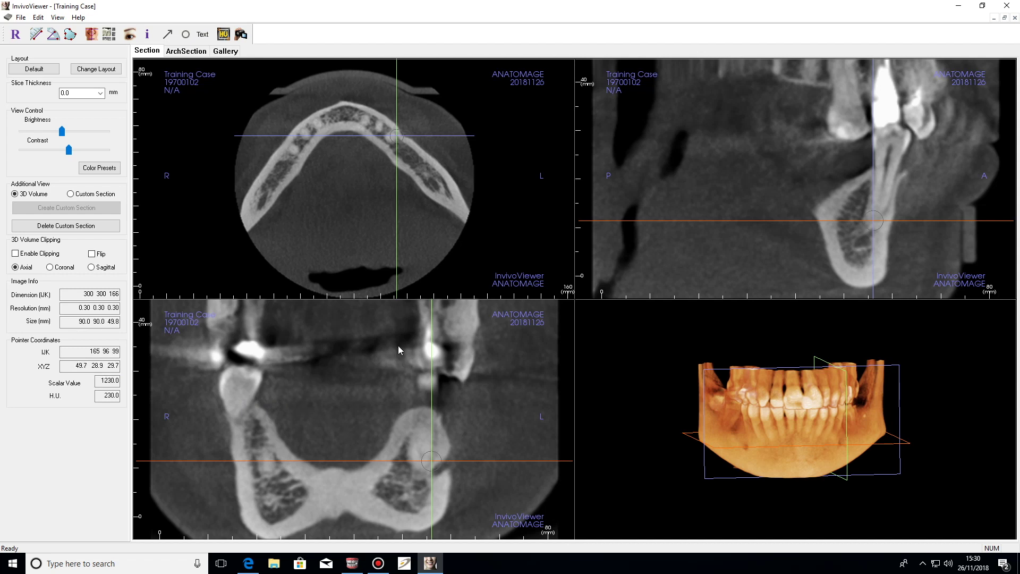
Step: Raise the axial plane to the lower tooth roots and reposition the sagittal and coronal planes using their slice lines
{"action": "left_click_drag", "start_coordinate": [398, 461], "coordinate": [356, 422]}
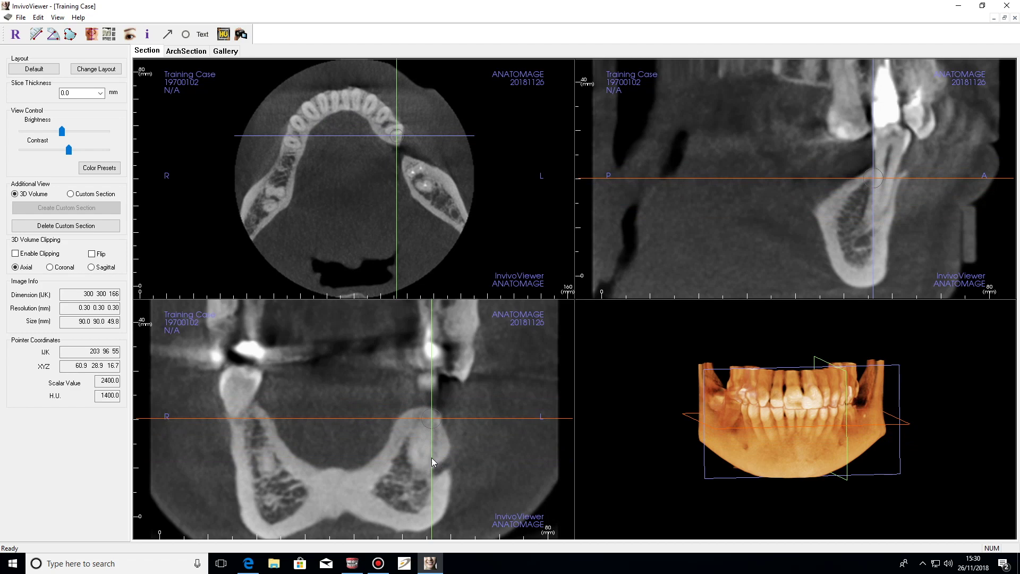
{"action": "left_click_drag", "start_coordinate": [432, 458], "coordinate": [375, 468]}
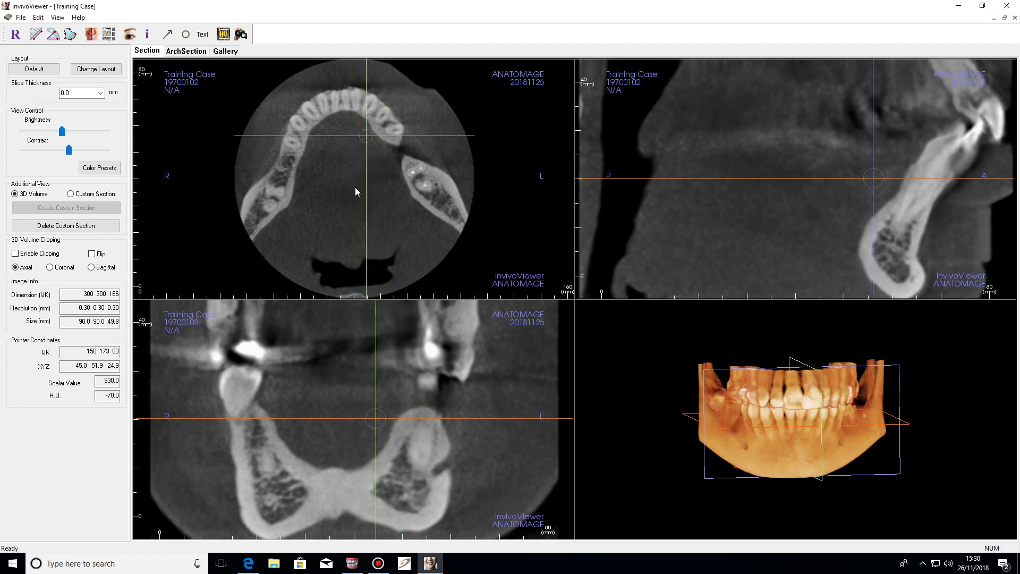
{"action": "mouse_move", "coordinate": [365, 174]}
{"action": "left_mouse_down"}
{"action": "mouse_move", "coordinate": [246, 184]}
{"action": "mouse_move", "coordinate": [368, 190]}
{"action": "left_mouse_up"}
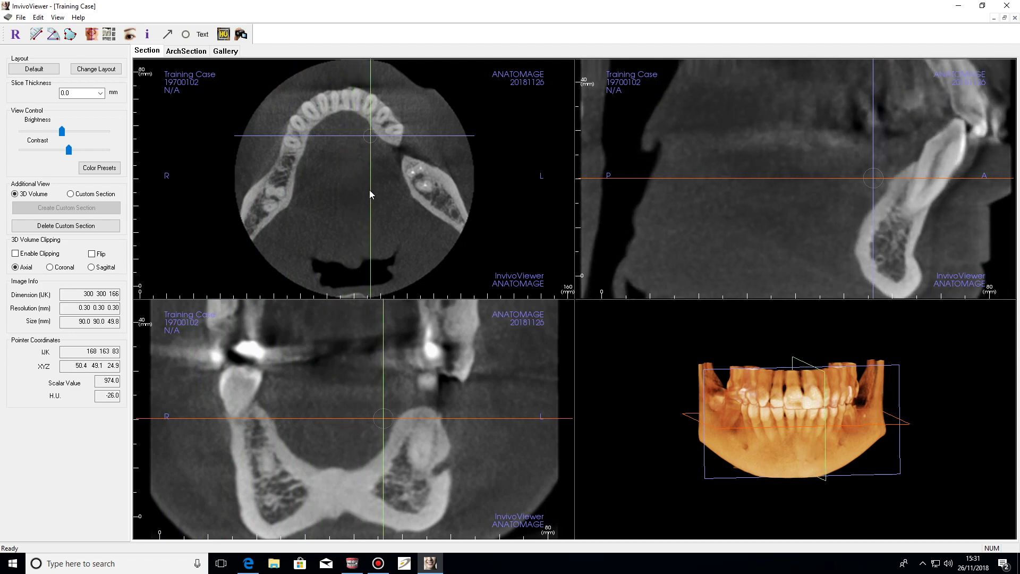
{"action": "left_click_drag", "start_coordinate": [423, 137], "coordinate": [418, 176]}
Step: Open the ArchSection view and change its layout to Axial, Pano, 1 Cross Section
{"action": "left_click", "coordinate": [184, 51]}
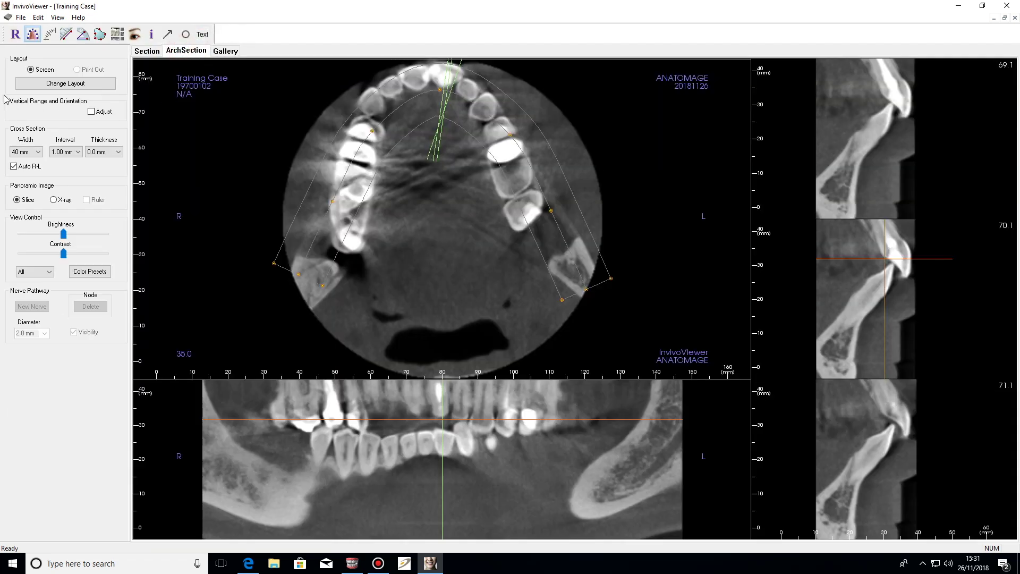
{"action": "left_click", "coordinate": [77, 85]}
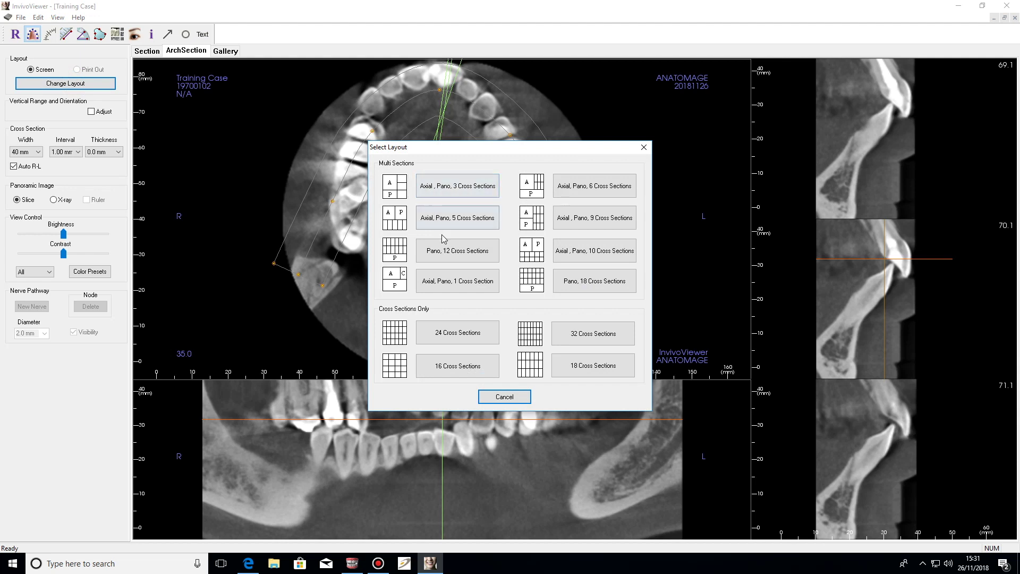
{"action": "left_click", "coordinate": [460, 283]}
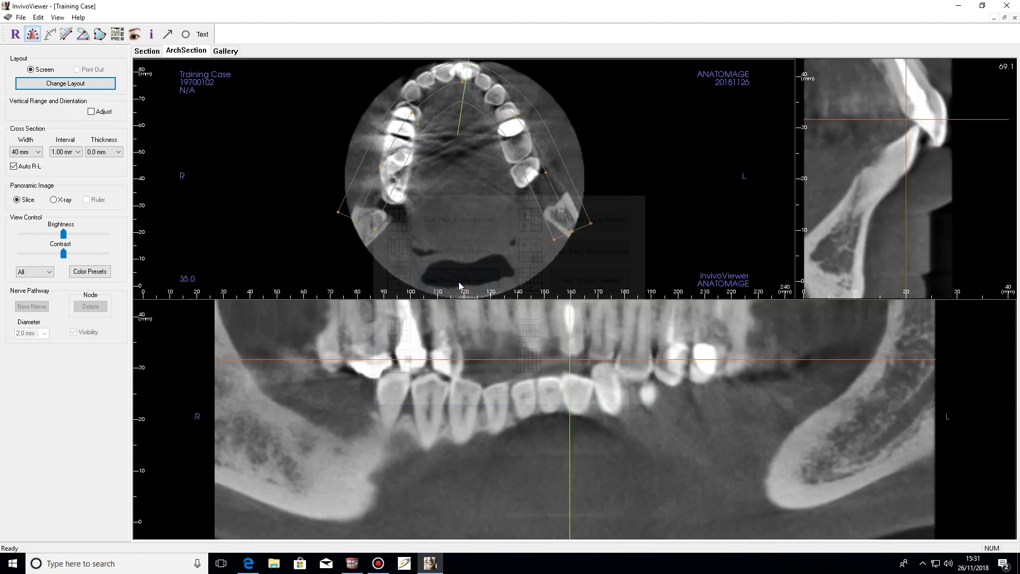
Step: Change the arch section layout to 16 Cross Sections, and switch it to Axial, Pano, 3 Cross Sections
{"action": "left_click", "coordinate": [66, 82]}
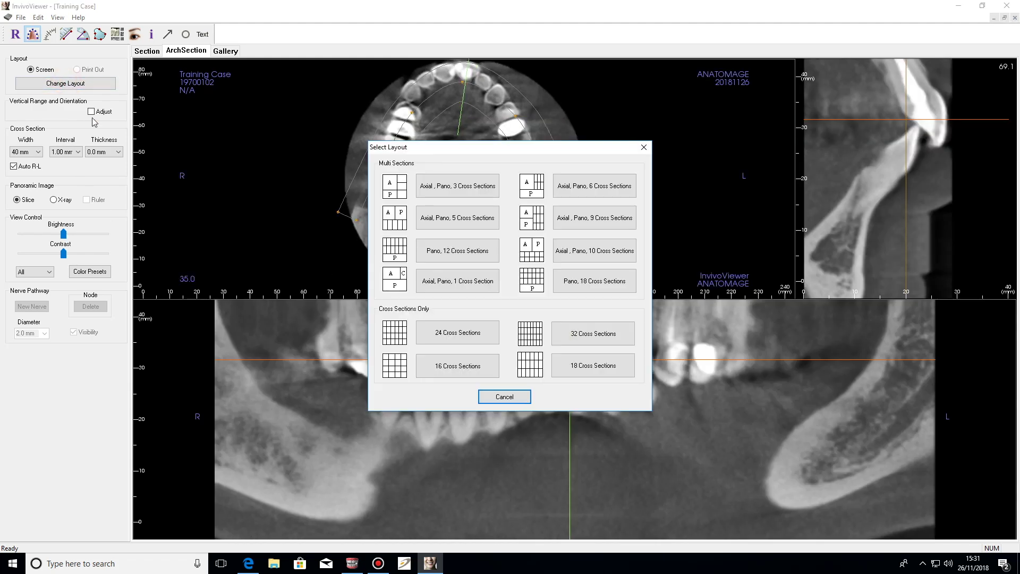
{"action": "left_click", "coordinate": [463, 368]}
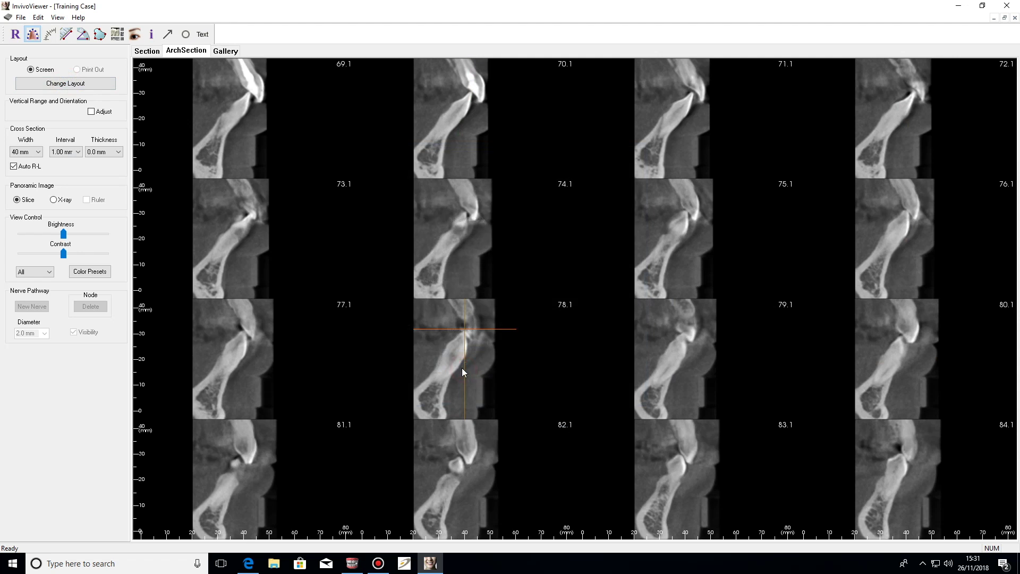
{"action": "left_click", "coordinate": [62, 85]}
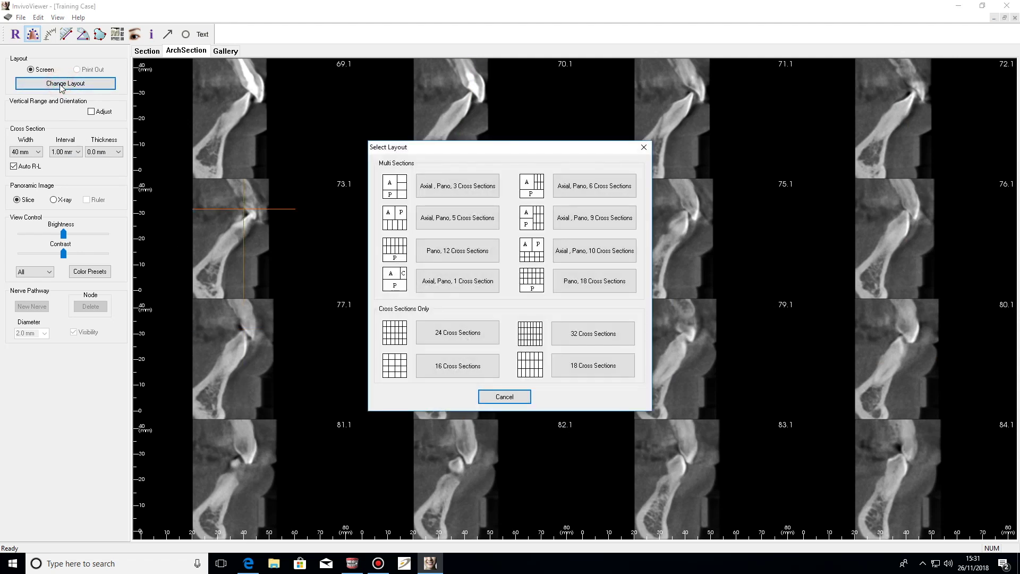
{"action": "left_click", "coordinate": [458, 186]}
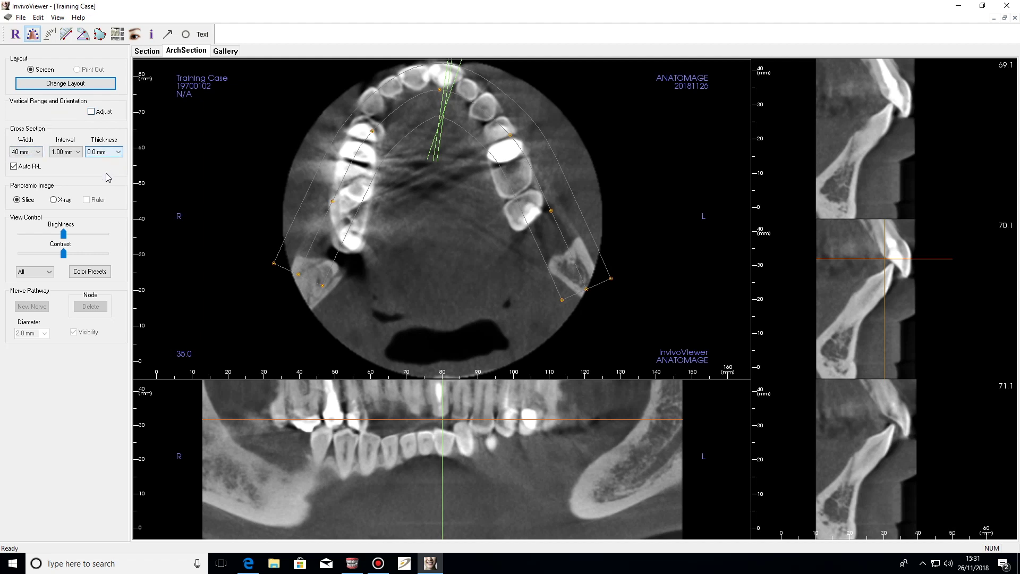
Step: Set the cross-section interval to 0.25 mm, compare it with 1.50 mm, and return it to 0.25 mm
{"action": "left_click", "coordinate": [77, 152]}
{"action": "left_click", "coordinate": [74, 161]}
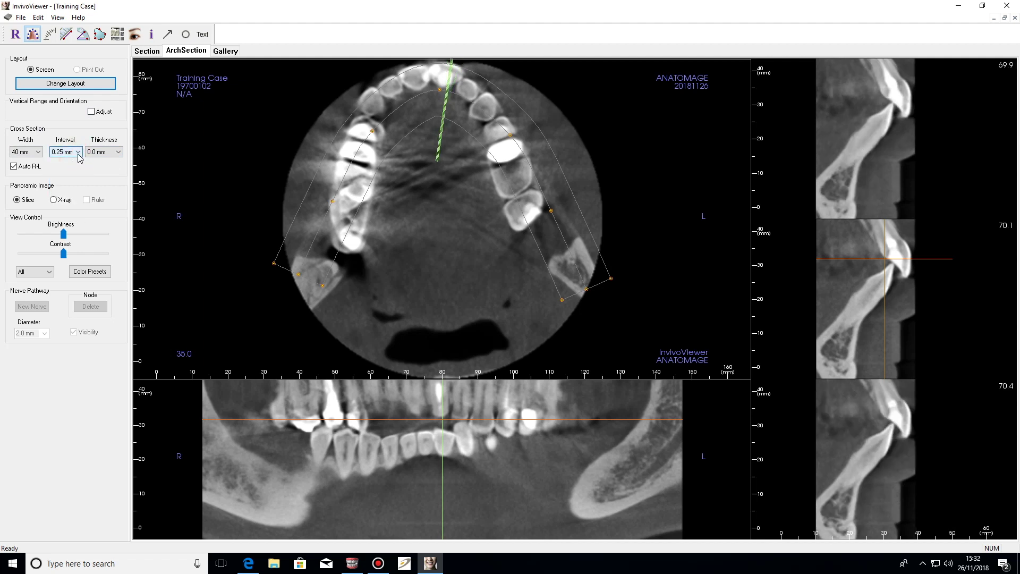
{"action": "left_click", "coordinate": [77, 152]}
{"action": "left_click", "coordinate": [66, 193]}
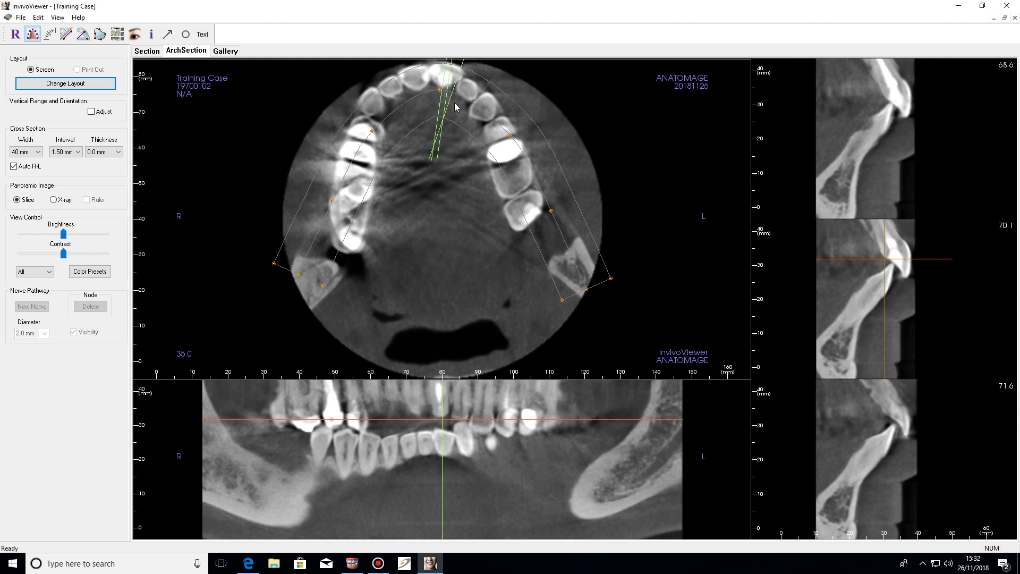
{"action": "left_click", "coordinate": [78, 152]}
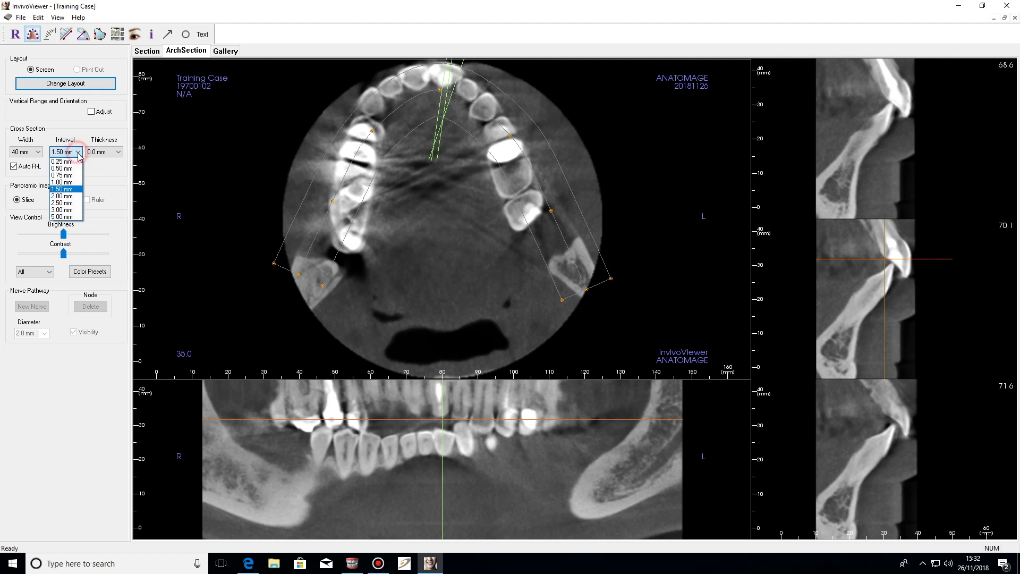
{"action": "left_click", "coordinate": [78, 163]}
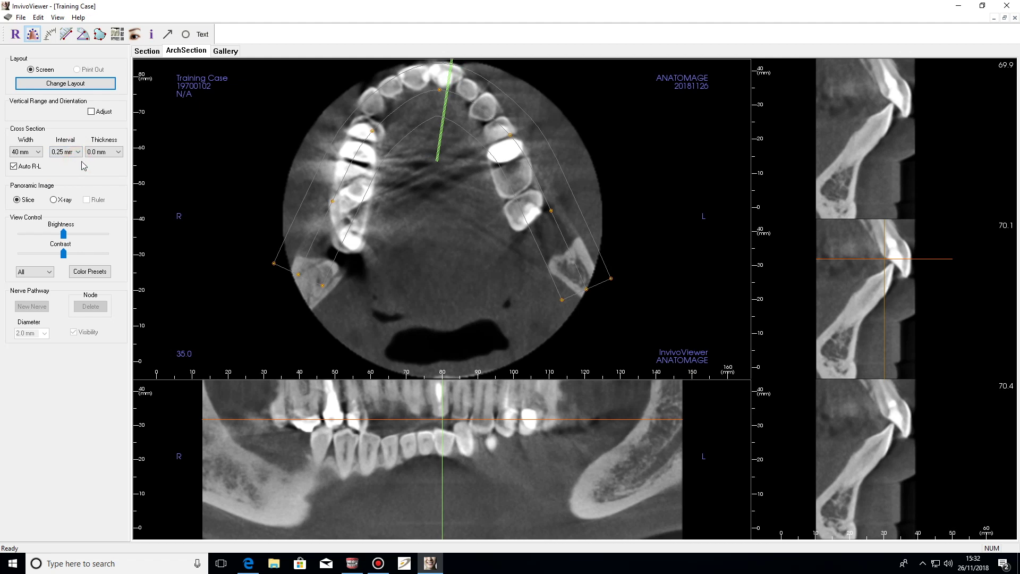
Step: Switch the panoramic image to X-ray and lower the axial slice to about 21.9 mm, through the lower tooth roots
{"action": "left_click", "coordinate": [54, 200]}
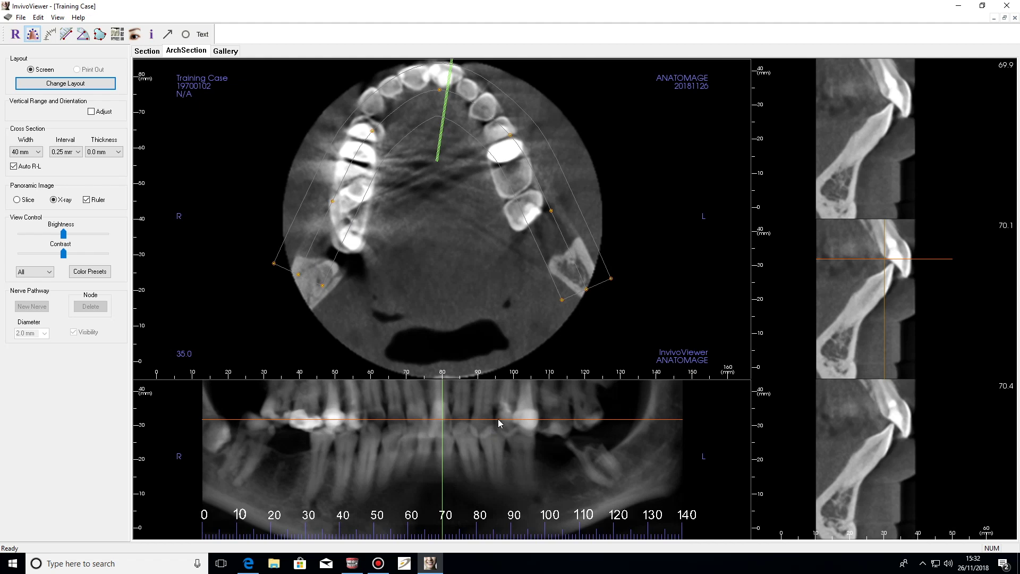
{"action": "left_click_drag", "start_coordinate": [499, 420], "coordinate": [501, 467]}
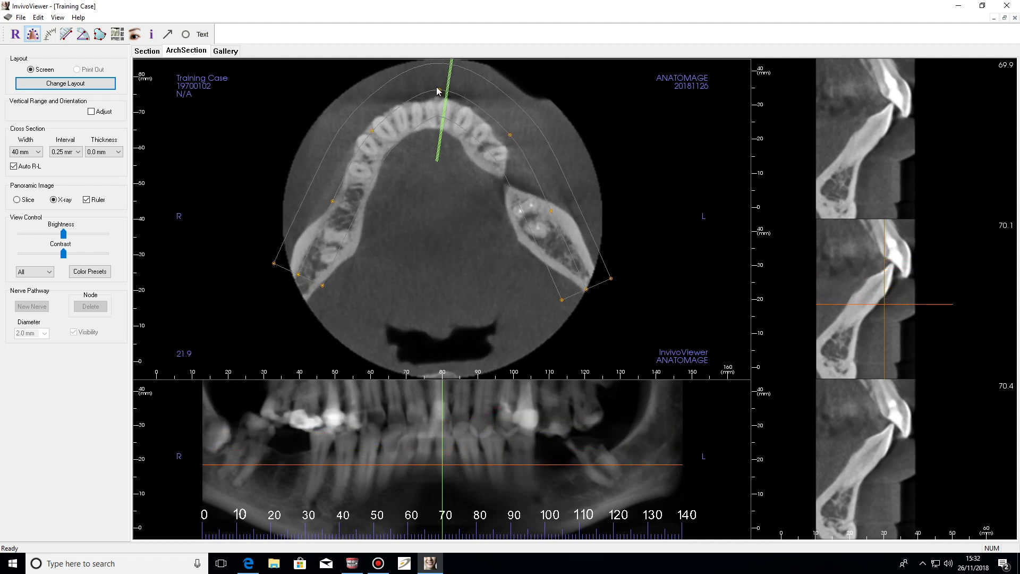
Step: Fit the arch curve to the lower jaw by moving its front, right and left control points onto the bone
{"action": "left_click_drag", "start_coordinate": [439, 92], "coordinate": [439, 114]}
{"action": "left_click_drag", "start_coordinate": [371, 132], "coordinate": [376, 146]}
{"action": "left_click_drag", "start_coordinate": [336, 203], "coordinate": [337, 230]}
{"action": "left_click_drag", "start_coordinate": [300, 276], "coordinate": [296, 285]}
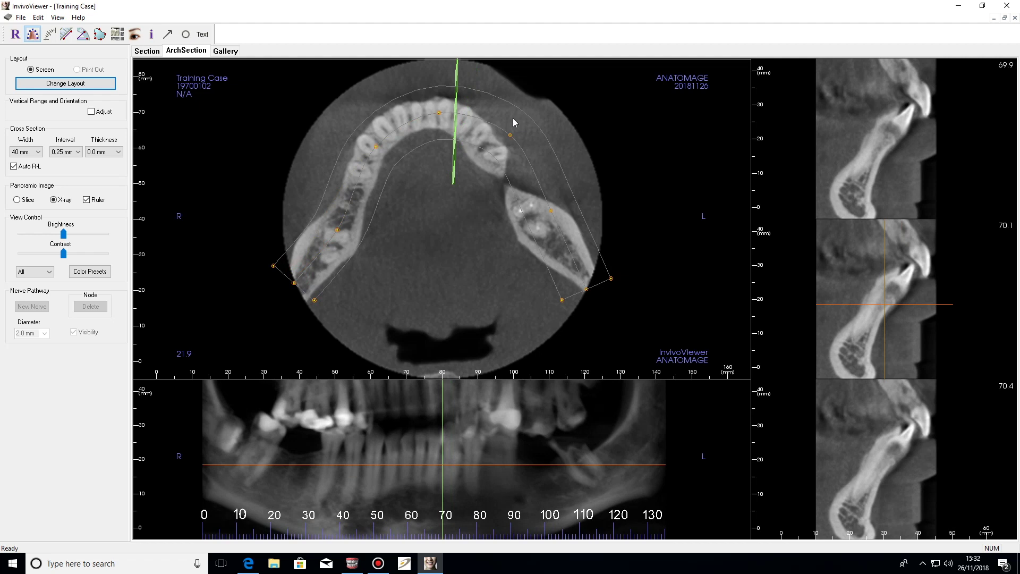
{"action": "left_click_drag", "start_coordinate": [510, 136], "coordinate": [499, 175]}
{"action": "left_click_drag", "start_coordinate": [553, 210], "coordinate": [548, 233]}
{"action": "left_click_drag", "start_coordinate": [585, 290], "coordinate": [591, 285]}
{"action": "left_click_drag", "start_coordinate": [438, 113], "coordinate": [439, 121]}
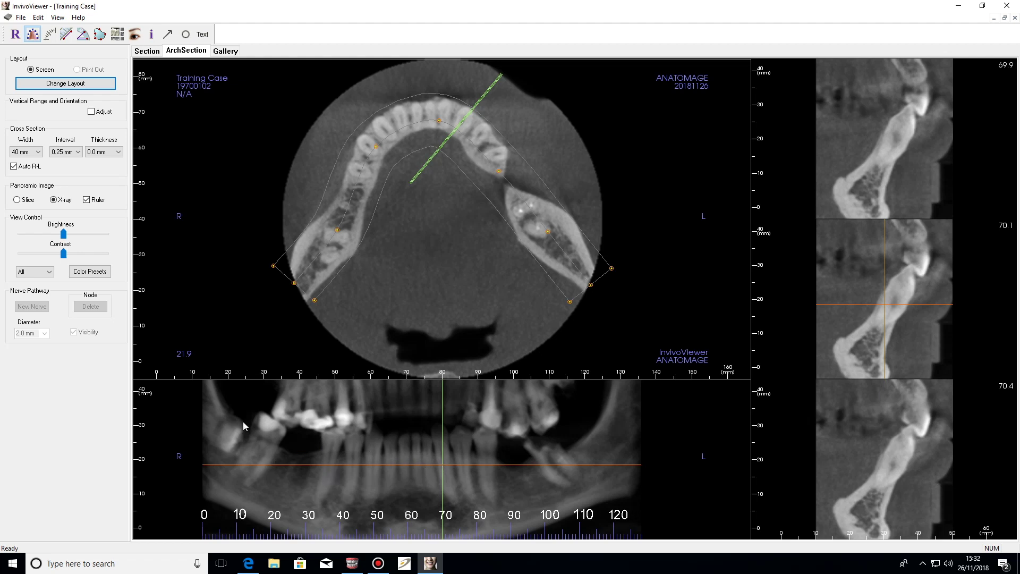
Step: Switch the panoramic image to Slice and refit the arch curve's right side to the mandible while varying the axial level
{"action": "left_click", "coordinate": [29, 204]}
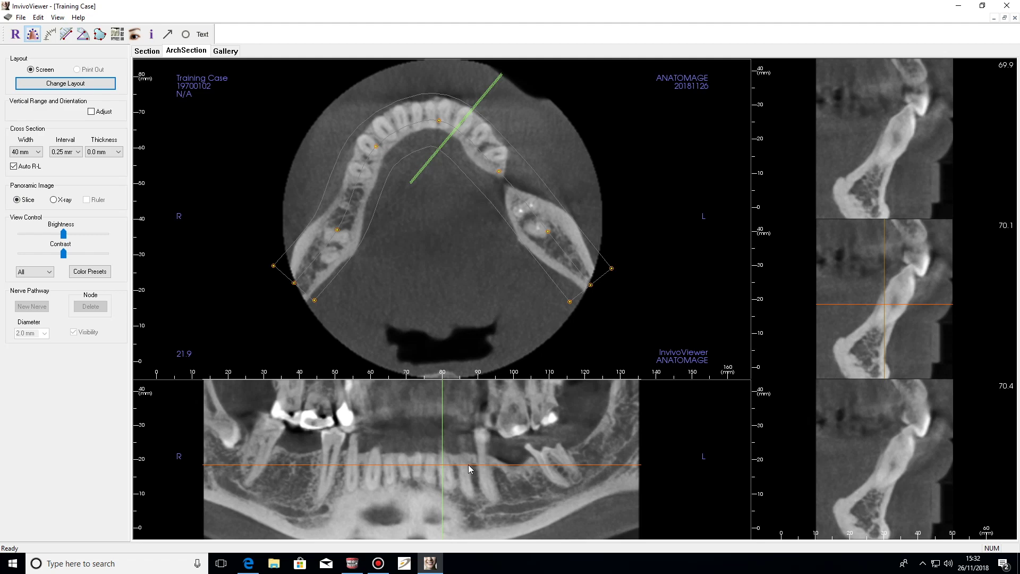
{"action": "left_click_drag", "start_coordinate": [470, 466], "coordinate": [477, 515]}
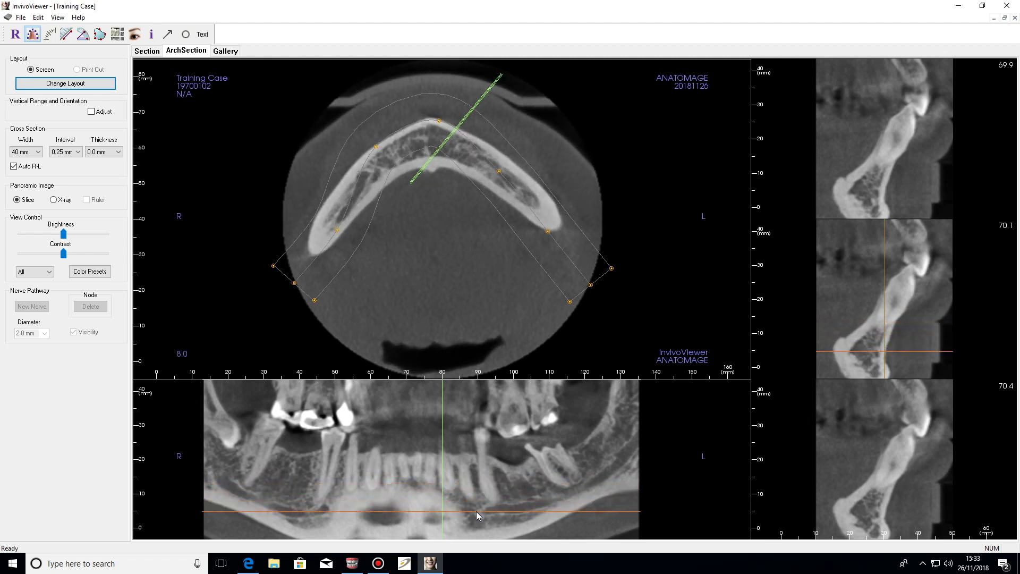
{"action": "left_click_drag", "start_coordinate": [377, 147], "coordinate": [367, 186]}
{"action": "left_click_drag", "start_coordinate": [493, 510], "coordinate": [492, 503]}
{"action": "left_click_drag", "start_coordinate": [336, 231], "coordinate": [334, 229]}
{"action": "left_click_drag", "start_coordinate": [364, 503], "coordinate": [362, 482]}
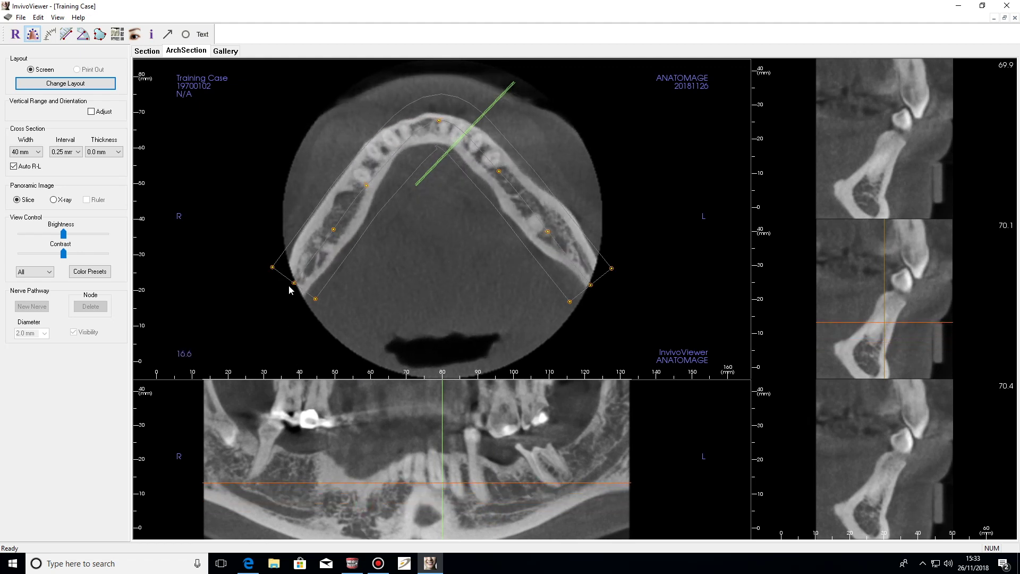
{"action": "left_click_drag", "start_coordinate": [294, 284], "coordinate": [298, 287]}
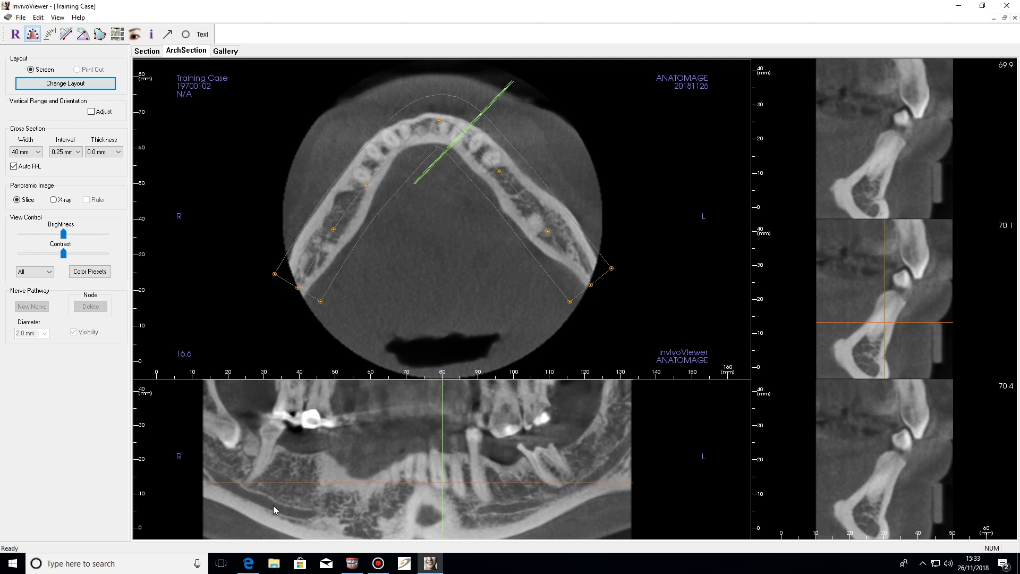
Step: Raise the image brightness slightly, increase the contrast, and nudge the arch control point near the left molar
{"action": "left_click_drag", "start_coordinate": [64, 234], "coordinate": [78, 258]}
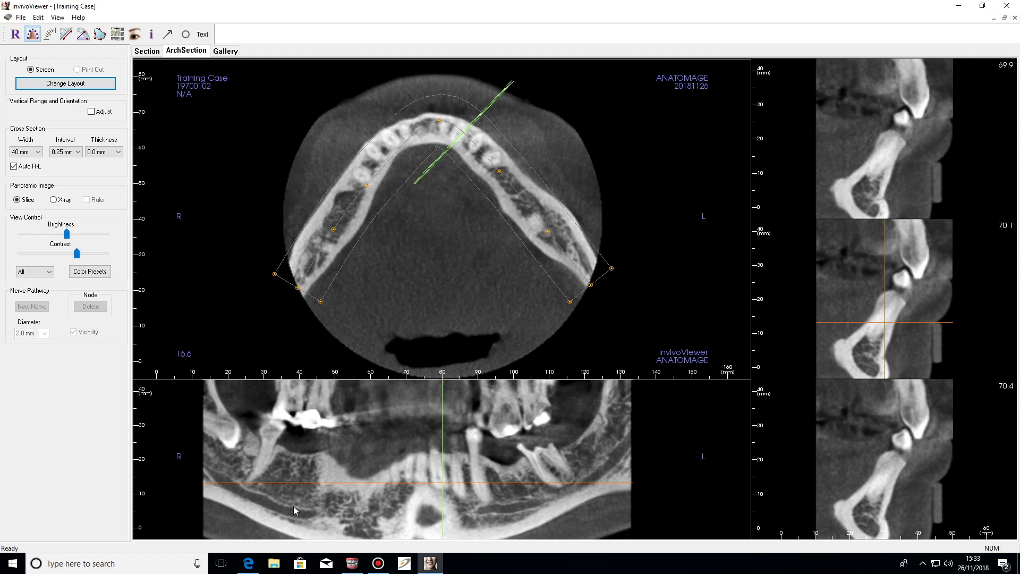
{"action": "left_click_drag", "start_coordinate": [548, 231], "coordinate": [548, 229]}
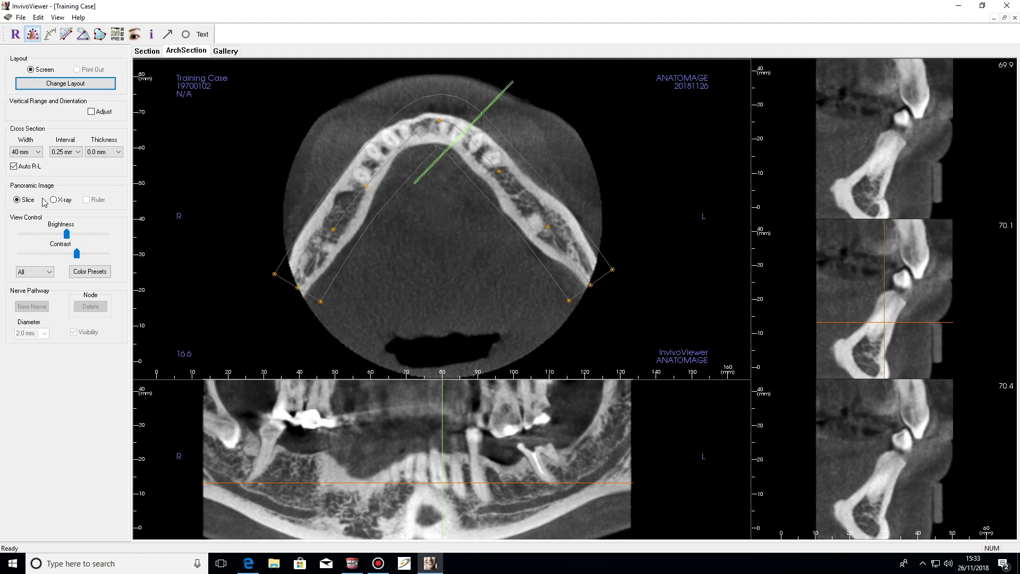
Step: Switch the panoramic image to X-ray and move the cross section to the toothless gap in the right lower jaw, at 28.9
{"action": "left_click", "coordinate": [58, 202]}
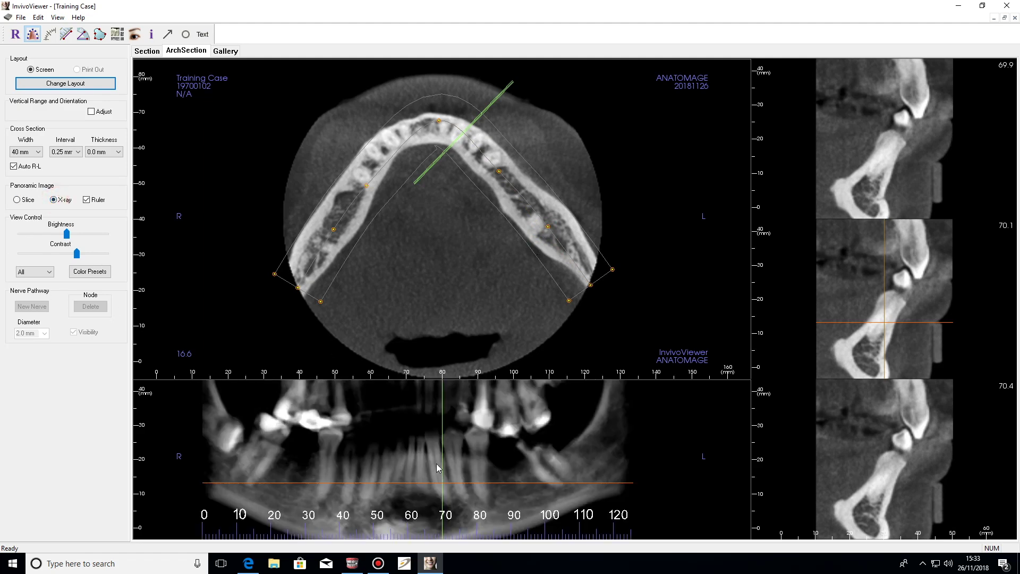
{"action": "left_click_drag", "start_coordinate": [441, 465], "coordinate": [297, 471]}
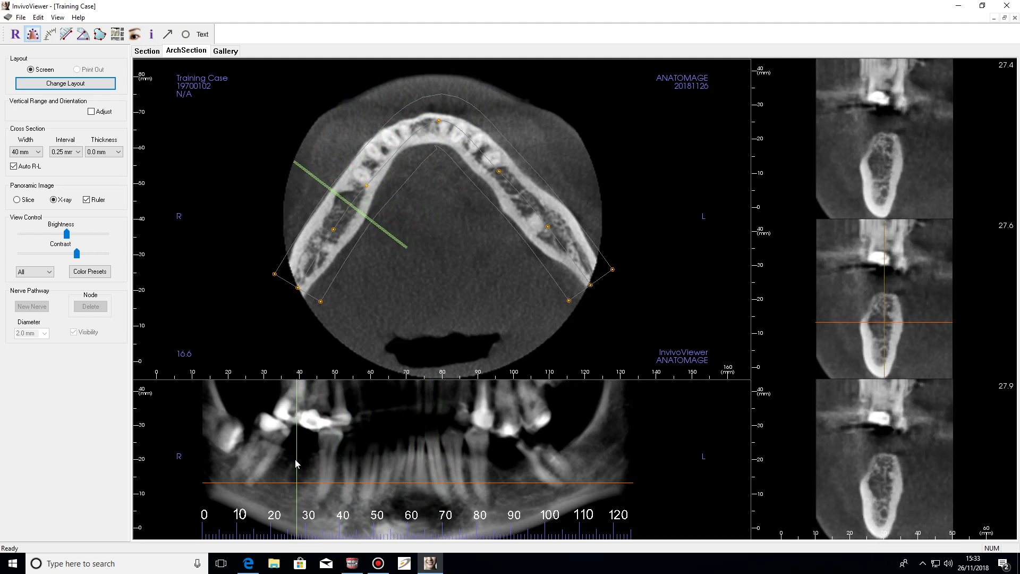
{"action": "mouse_move", "coordinate": [395, 241]}
{"action": "left_mouse_down"}
{"action": "mouse_move", "coordinate": [414, 221]}
{"action": "mouse_move", "coordinate": [383, 246]}
{"action": "mouse_move", "coordinate": [366, 286]}
{"action": "mouse_move", "coordinate": [393, 236]}
{"action": "left_mouse_up"}
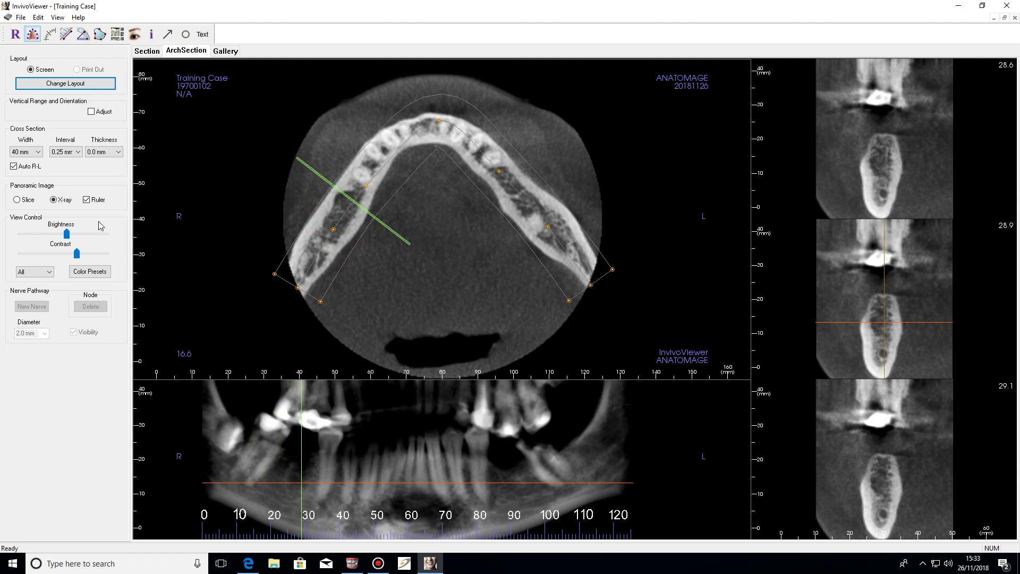
Step: Enable the vertical range and orientation adjustment, rotate the volume to face the opposite way with a tilt, and close the adjustment
{"action": "left_click", "coordinate": [92, 112]}
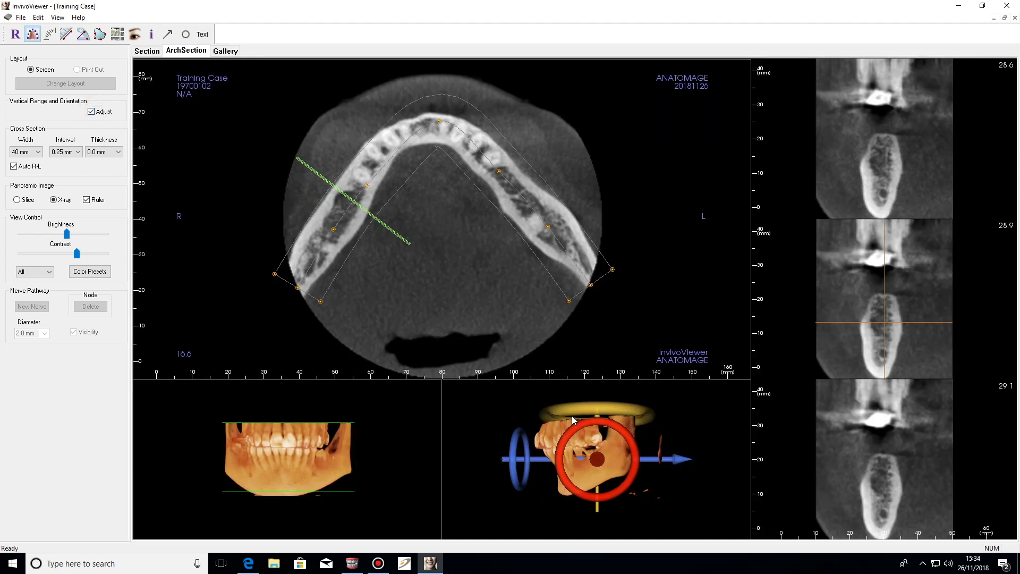
{"action": "left_click_drag", "start_coordinate": [561, 411], "coordinate": [624, 412]}
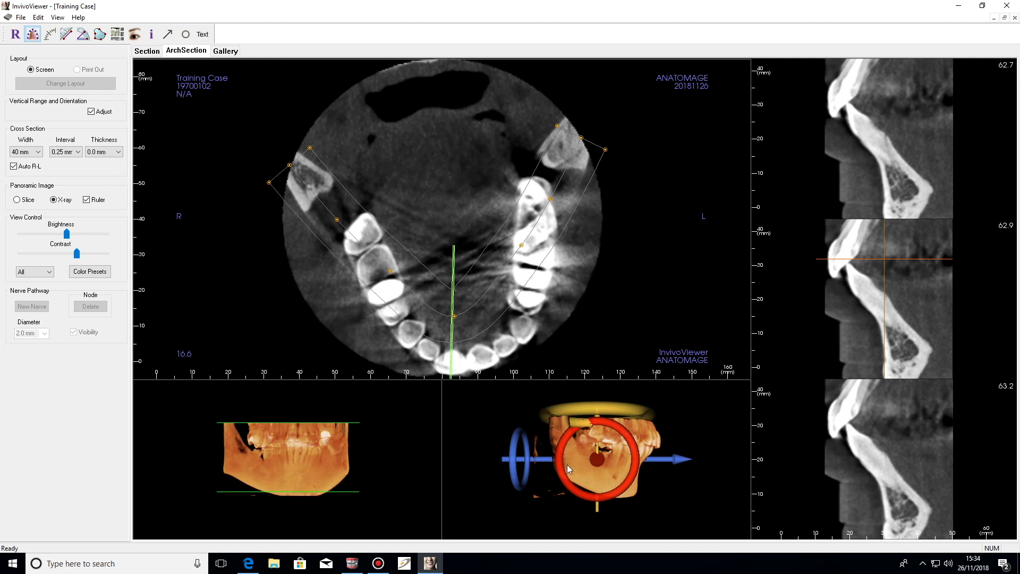
{"action": "left_click_drag", "start_coordinate": [599, 499], "coordinate": [593, 501]}
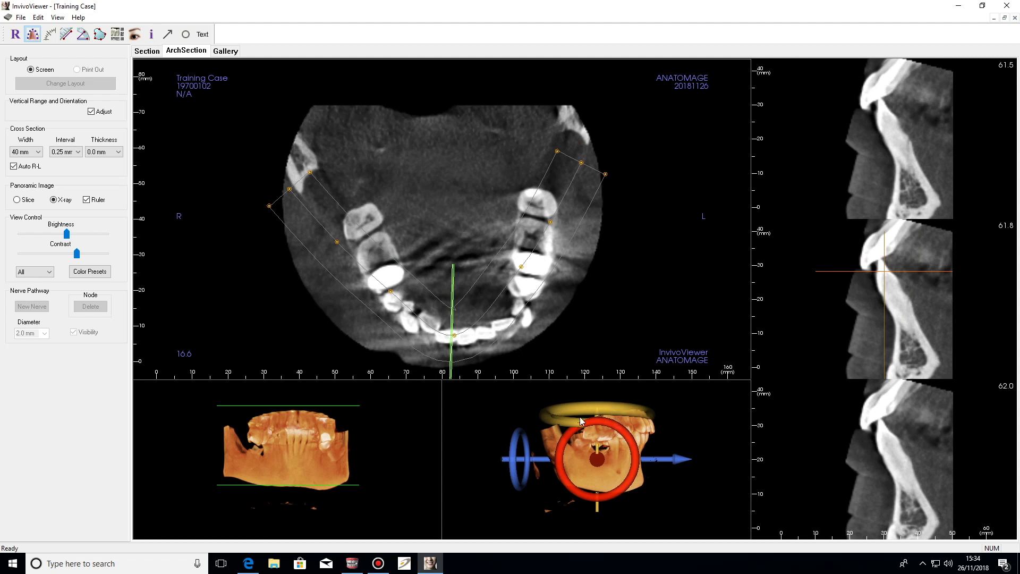
{"action": "left_click_drag", "start_coordinate": [572, 423], "coordinate": [573, 424]}
{"action": "left_click_drag", "start_coordinate": [596, 505], "coordinate": [596, 498]}
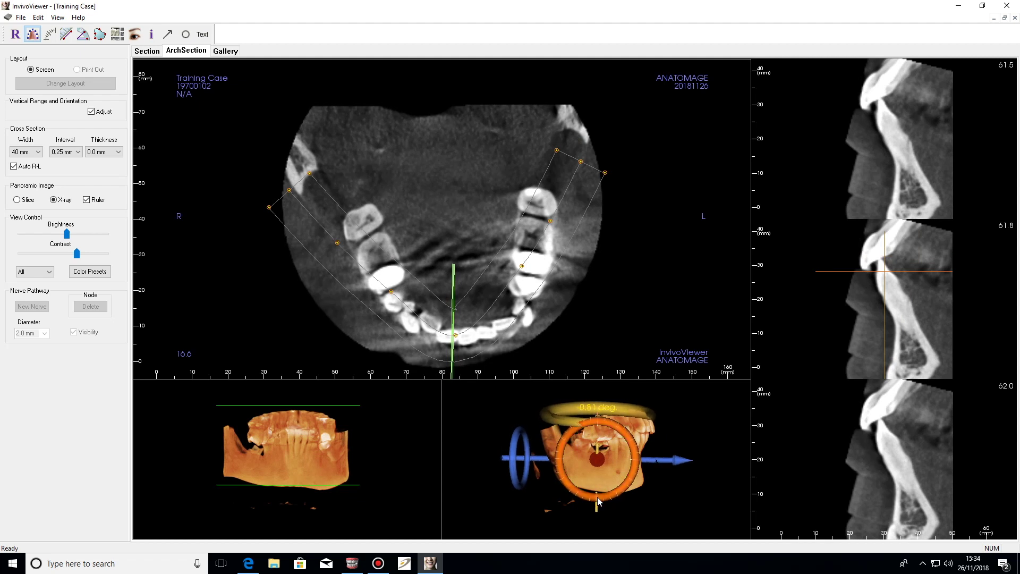
{"action": "left_click_drag", "start_coordinate": [571, 407], "coordinate": [574, 407]}
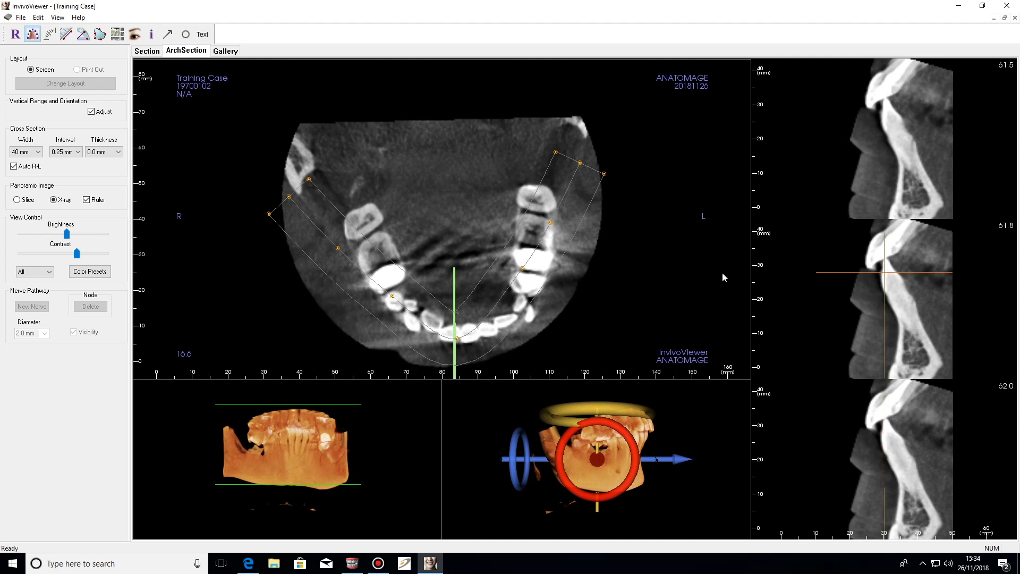
{"action": "left_click", "coordinate": [91, 112]}
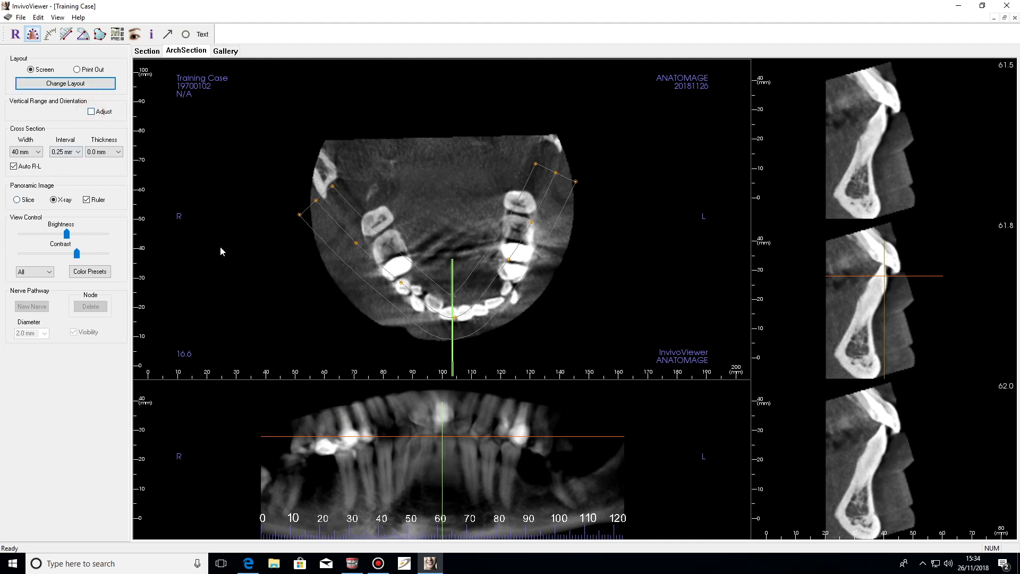
Step: Lower the axial slice to 14.2 mm and refit the arch curve's control points along the reoriented mandible
{"action": "left_click_drag", "start_coordinate": [400, 437], "coordinate": [403, 501]}
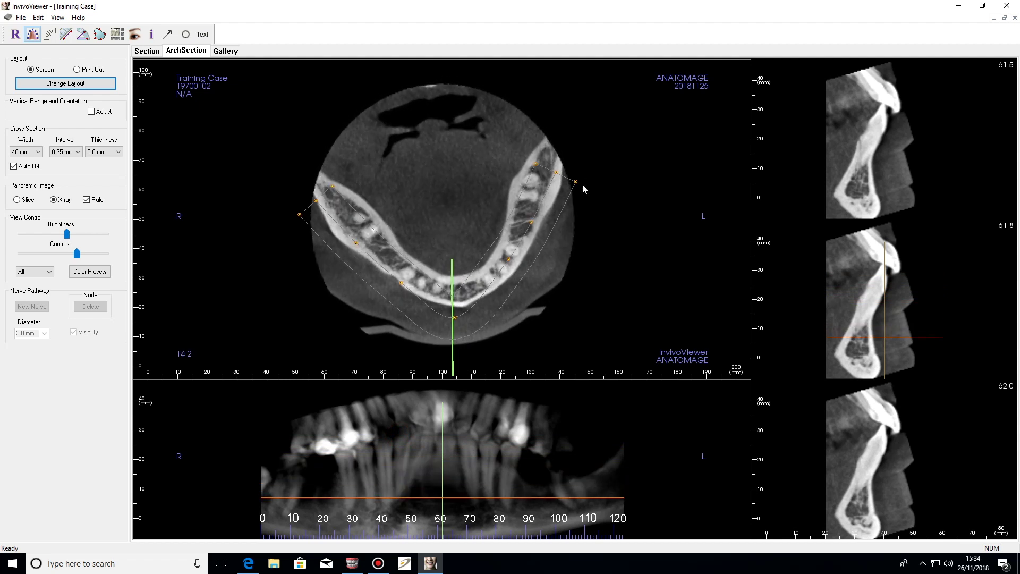
{"action": "left_click_drag", "start_coordinate": [556, 174], "coordinate": [550, 150]}
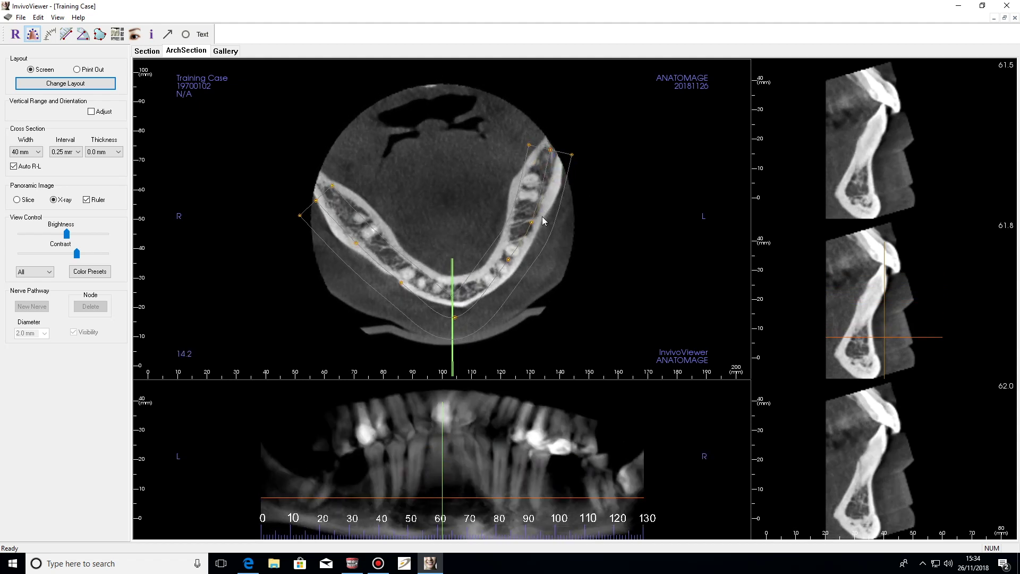
{"action": "left_click_drag", "start_coordinate": [533, 224], "coordinate": [524, 218]}
{"action": "left_click_drag", "start_coordinate": [552, 150], "coordinate": [558, 151]}
{"action": "left_click_drag", "start_coordinate": [455, 318], "coordinate": [402, 267]}
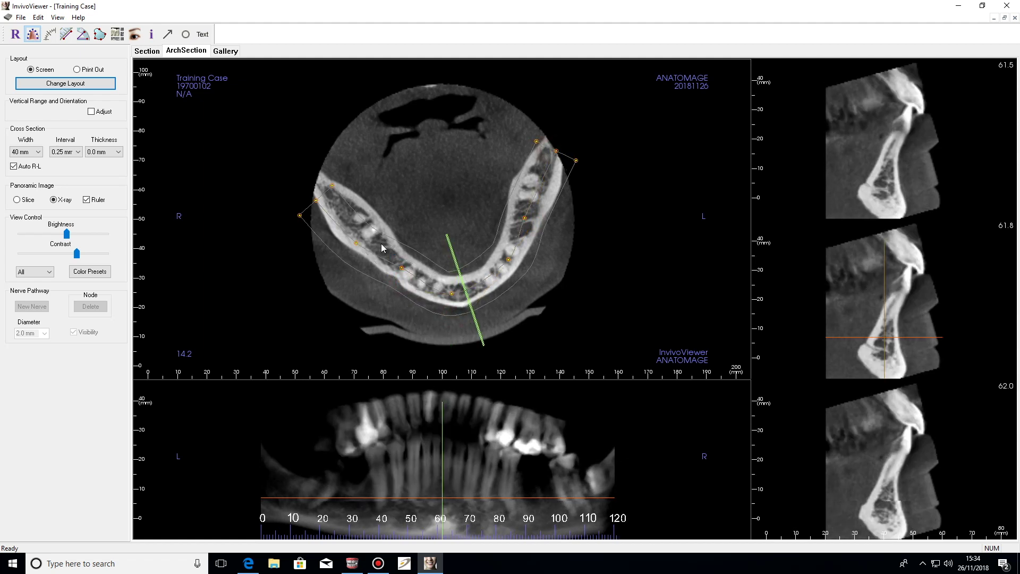
{"action": "left_click_drag", "start_coordinate": [356, 244], "coordinate": [359, 228]}
{"action": "left_click_drag", "start_coordinate": [315, 199], "coordinate": [314, 176]}
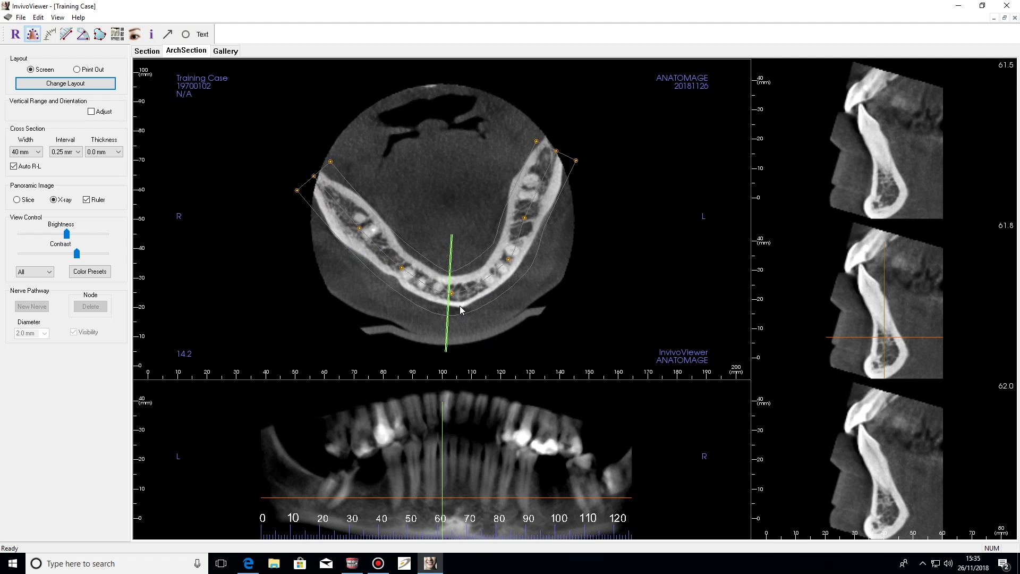
Step: Switch the panoramic image to Slice and fine-tune the arch curve's right side while moving the axial slice between 8.6 and 14.6 mm
{"action": "mouse_move", "coordinate": [494, 498]}
{"action": "left_mouse_down"}
{"action": "mouse_move", "coordinate": [492, 516]}
{"action": "mouse_move", "coordinate": [500, 485]}
{"action": "mouse_move", "coordinate": [499, 501]}
{"action": "left_mouse_up"}
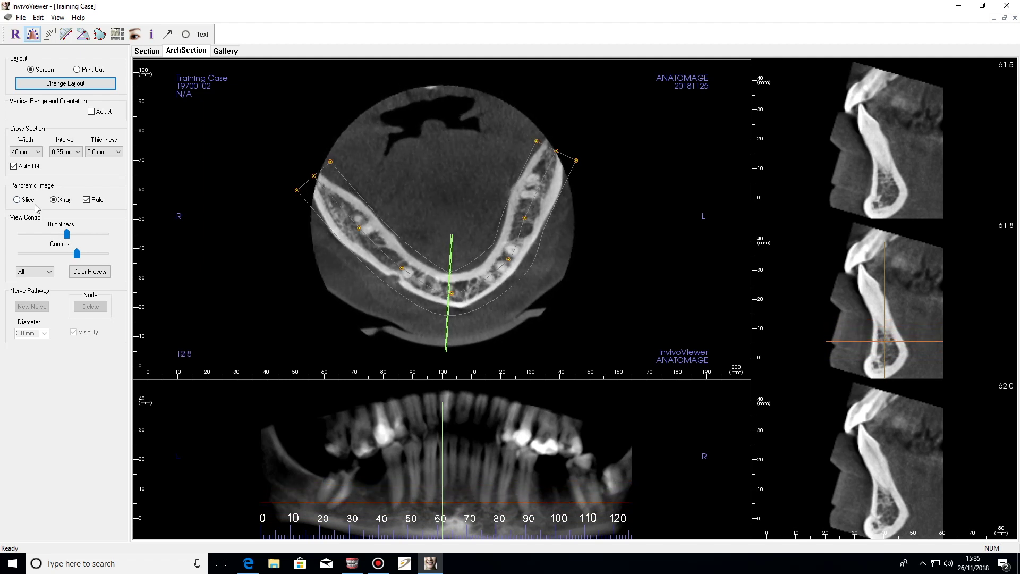
{"action": "left_click", "coordinate": [19, 200]}
{"action": "left_click_drag", "start_coordinate": [425, 501], "coordinate": [427, 514]}
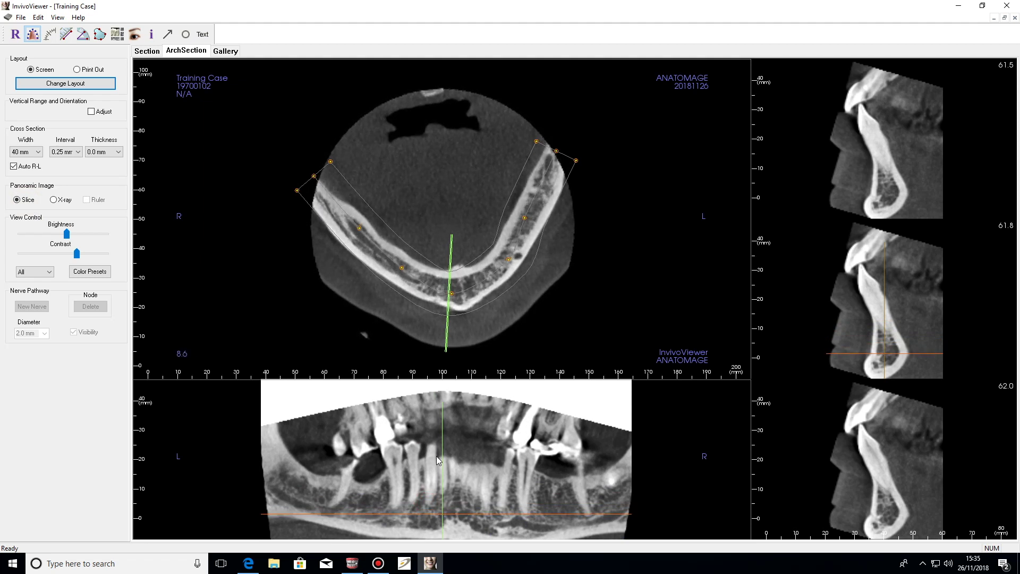
{"action": "left_click_drag", "start_coordinate": [403, 272], "coordinate": [402, 275]}
{"action": "left_click", "coordinate": [358, 229]}
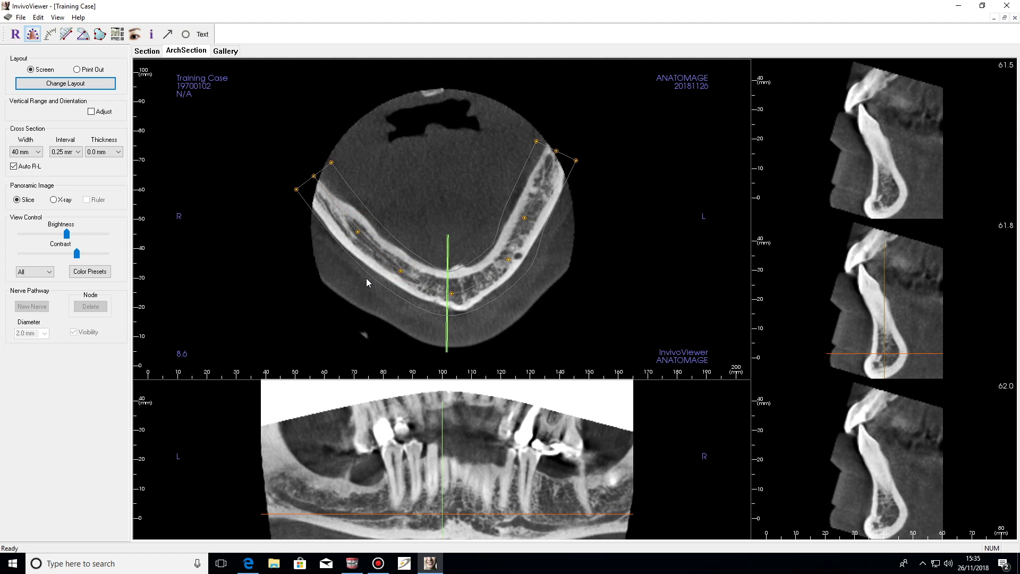
{"action": "left_click_drag", "start_coordinate": [391, 511], "coordinate": [394, 497]}
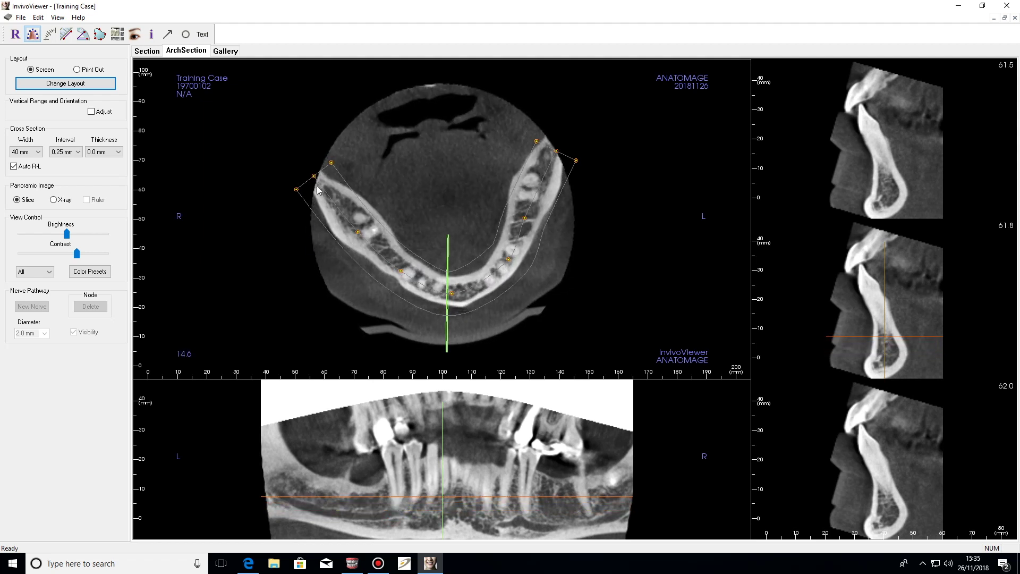
Step: Nudge the arch curve's right end point and left molar control point onto the mandible, and switch the panoramic image to X-ray
{"action": "left_click_drag", "start_coordinate": [314, 176], "coordinate": [319, 177]}
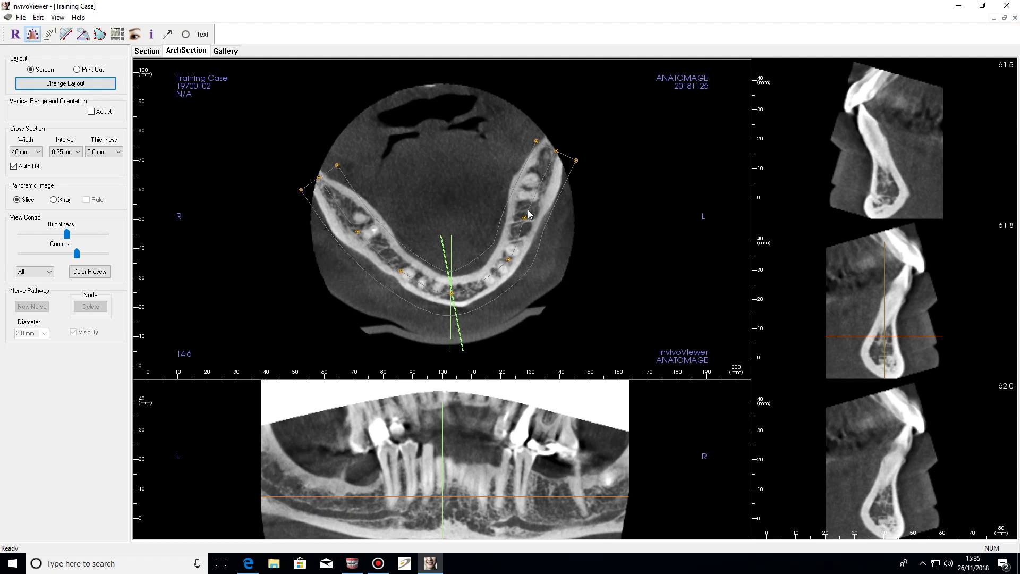
{"action": "left_click_drag", "start_coordinate": [524, 218], "coordinate": [525, 223]}
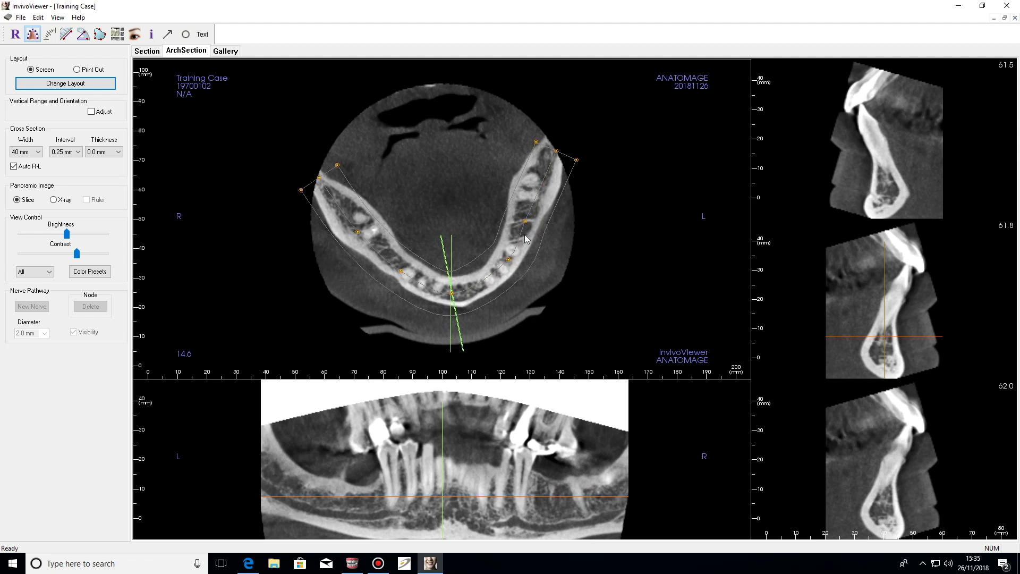
{"action": "left_click", "coordinate": [53, 200]}
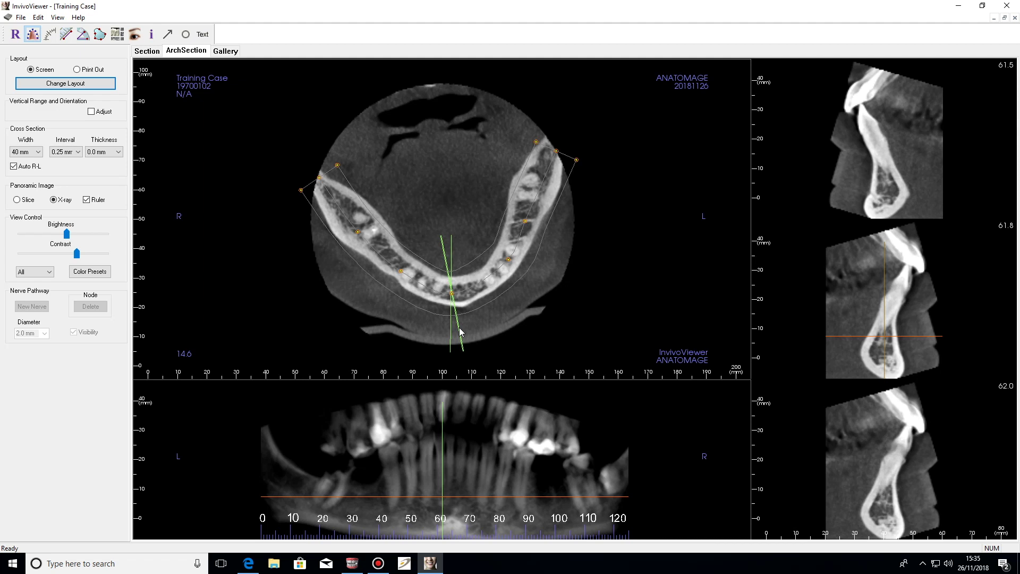
Step: Move the cross section to the toothless gap in the right lower jaw, at 35.8, and change the layout to Axial, Pano, 1 Cross Section
{"action": "left_click_drag", "start_coordinate": [460, 330], "coordinate": [359, 296]}
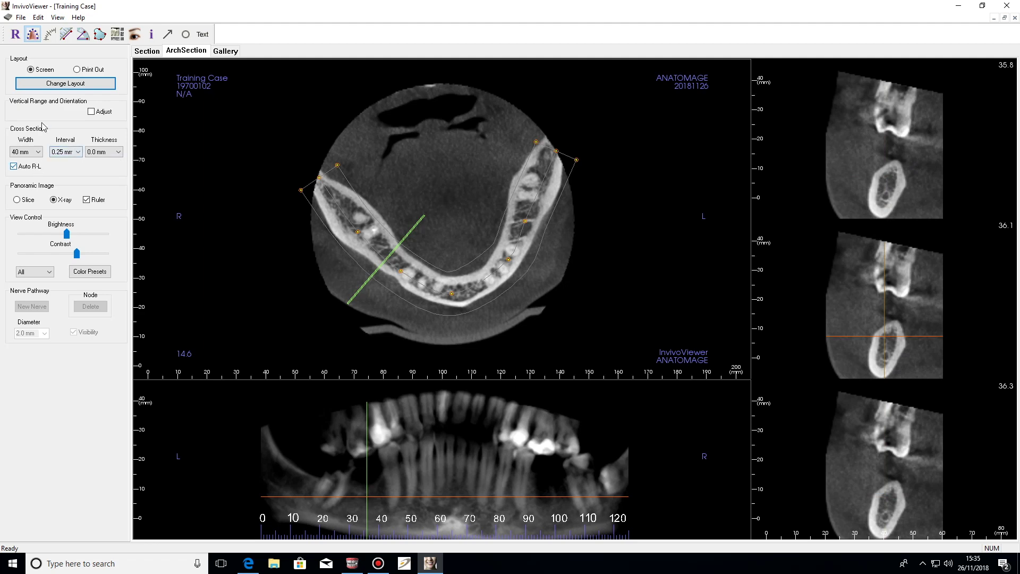
{"action": "left_click", "coordinate": [65, 84]}
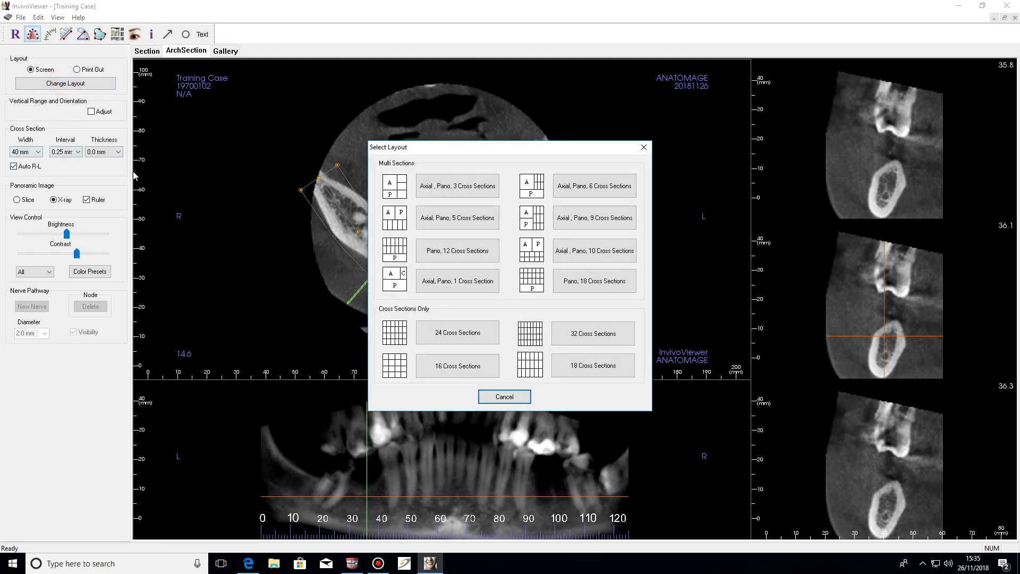
{"action": "left_click", "coordinate": [429, 287]}
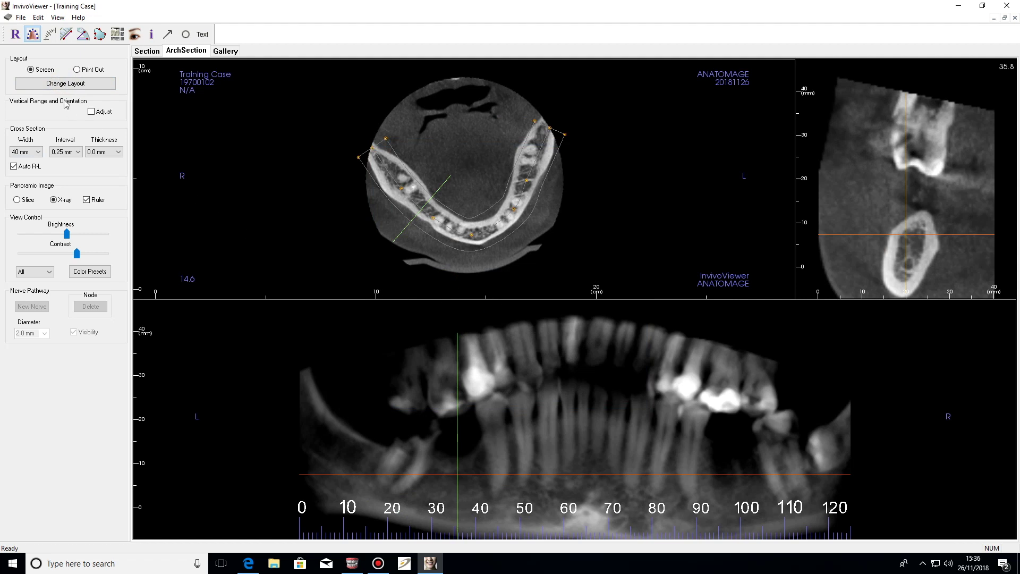
Step: Measure the distance from the ridge crest down into the bone, plus the bone's width near the crest and lower down, on the cross section
{"action": "left_click", "coordinate": [65, 35]}
{"action": "left_click_drag", "start_coordinate": [925, 212], "coordinate": [911, 260]}
{"action": "left_click", "coordinate": [66, 37]}
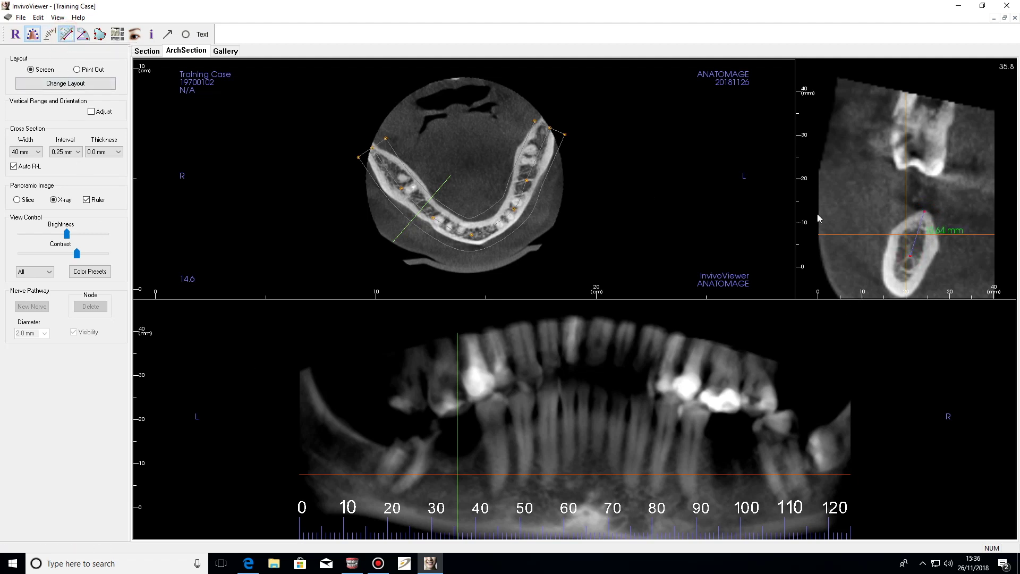
{"action": "left_click_drag", "start_coordinate": [904, 224], "coordinate": [924, 229]}
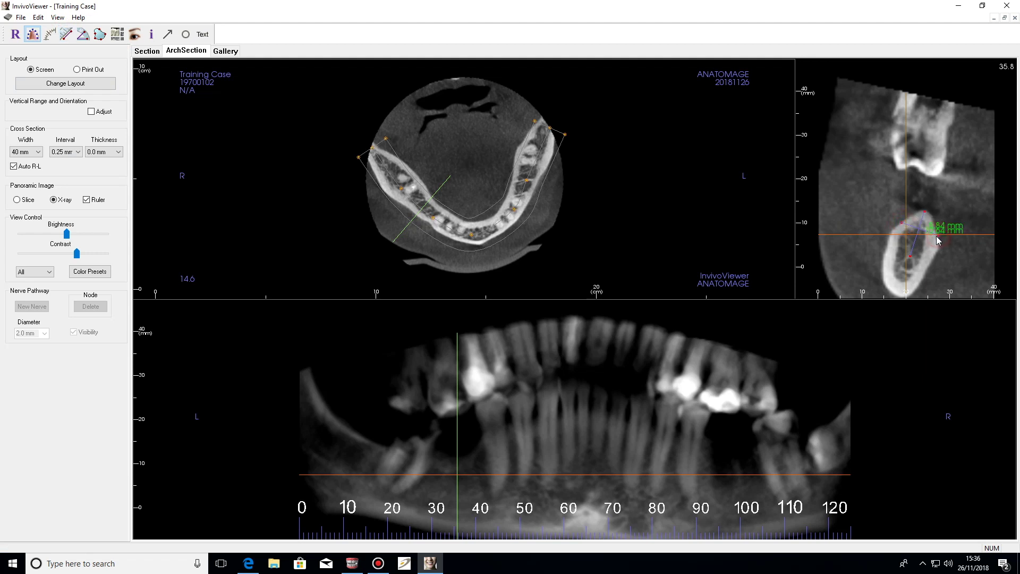
{"action": "left_click", "coordinate": [67, 34]}
{"action": "left_click_drag", "start_coordinate": [891, 242], "coordinate": [933, 259]}
{"action": "mouse_move", "coordinate": [458, 415]}
{"action": "left_mouse_down"}
{"action": "mouse_move", "coordinate": [432, 412]}
{"action": "mouse_move", "coordinate": [482, 422]}
{"action": "mouse_move", "coordinate": [457, 417]}
{"action": "left_mouse_up"}
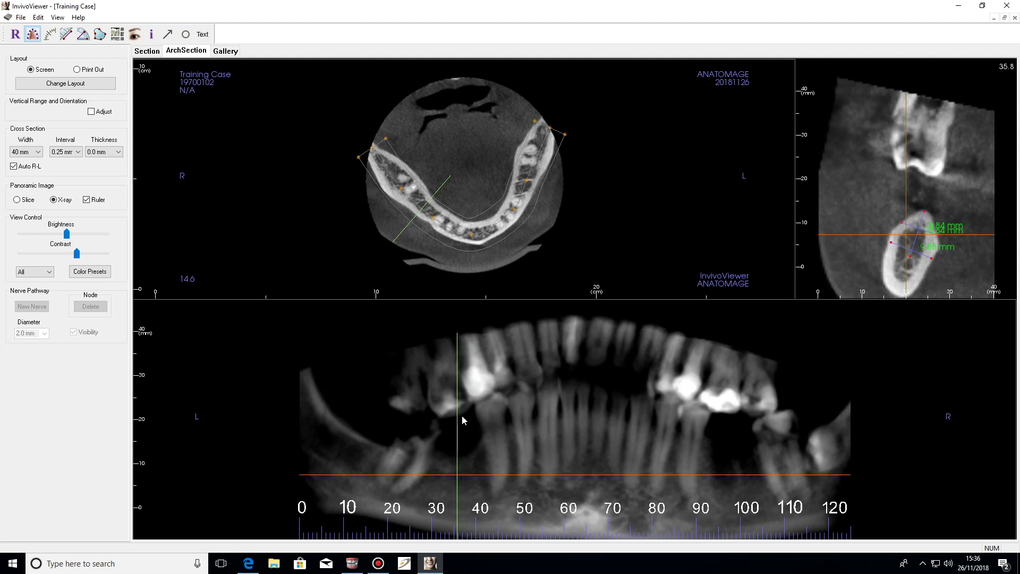